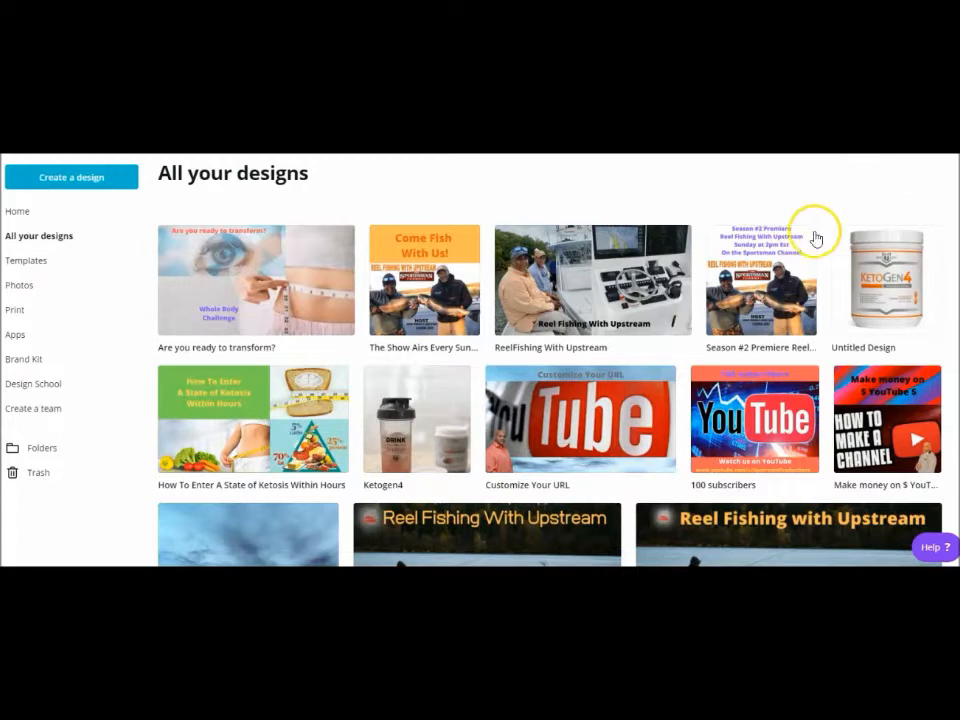
Look through the thumbnails of all existing designs, down to the older ones and back to the newest
{"action": "scroll", "coordinate": [795, 230], "scroll_direction": "down", "scroll_amount": 2}
{"action": "scroll", "coordinate": [748, 290], "scroll_direction": "down", "scroll_amount": 5}
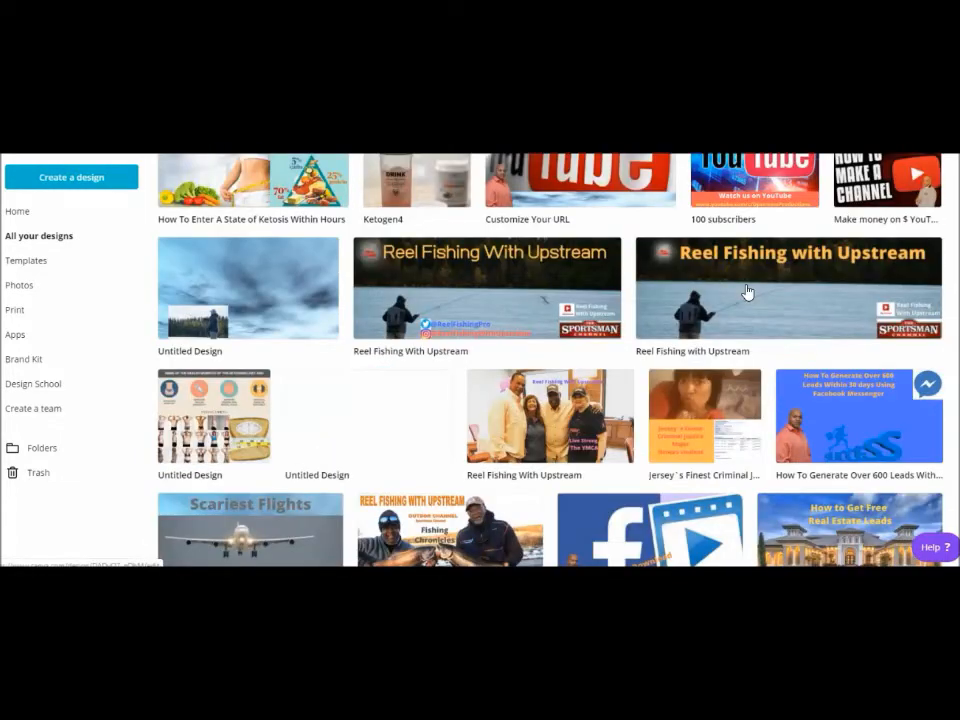
{"action": "scroll", "coordinate": [748, 290], "scroll_direction": "down", "scroll_amount": 7}
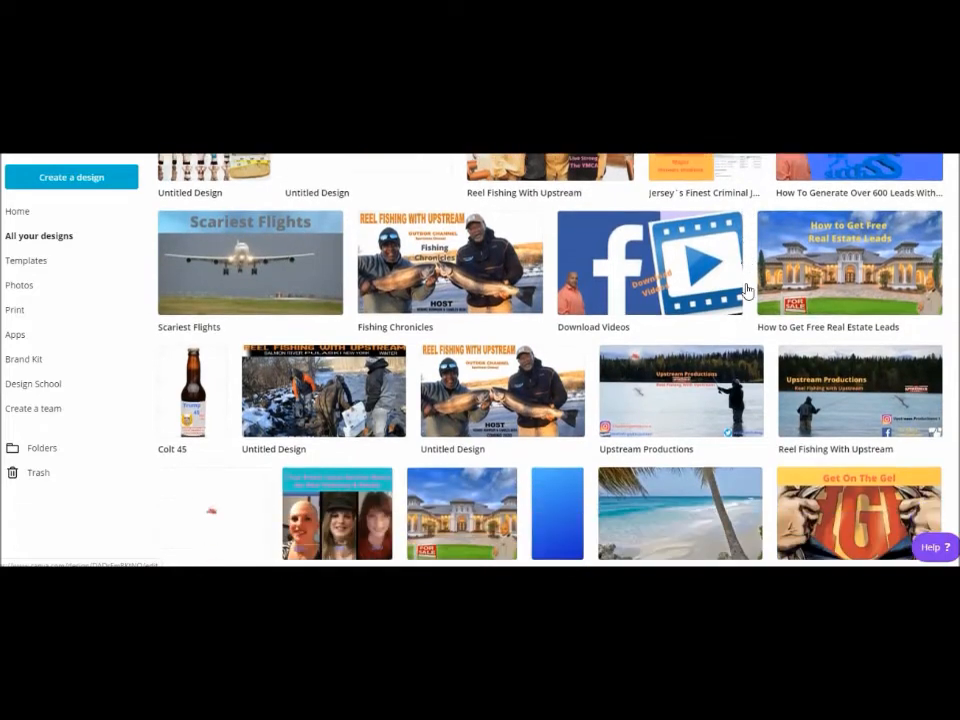
{"action": "scroll", "coordinate": [748, 290], "scroll_direction": "down", "scroll_amount": 1}
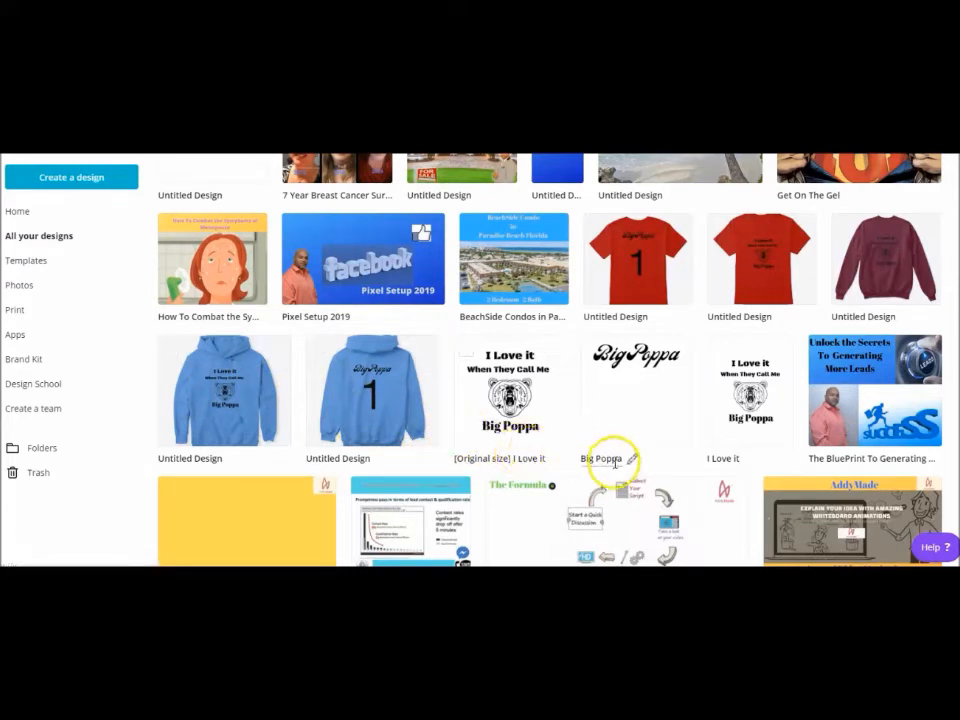
{"action": "scroll", "coordinate": [613, 460], "scroll_direction": "up", "scroll_amount": 1}
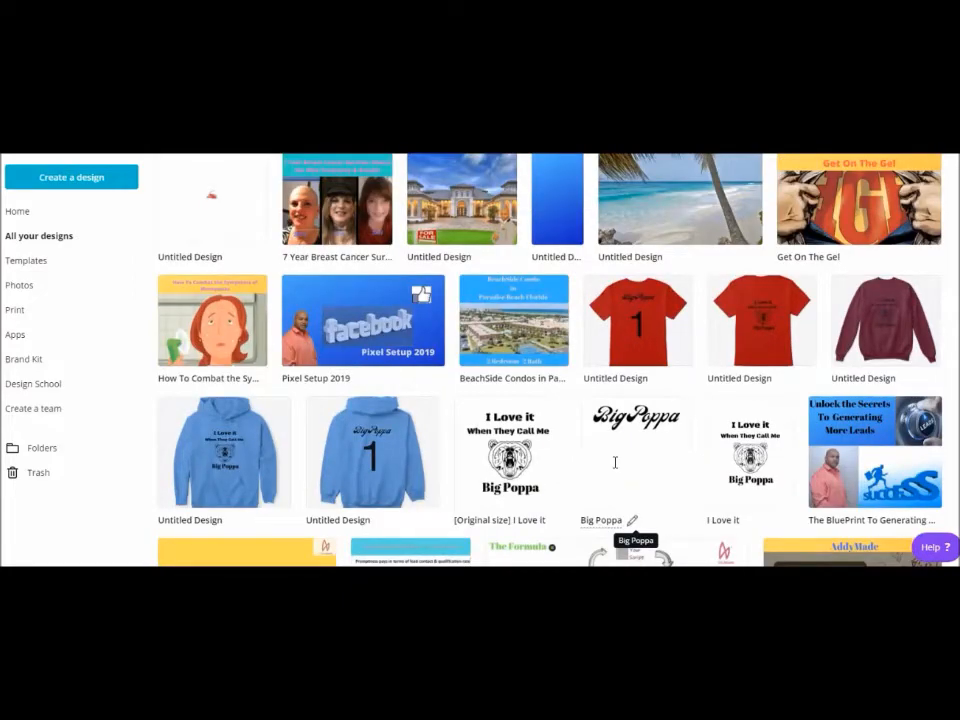
{"action": "scroll", "coordinate": [615, 462], "scroll_direction": "up", "scroll_amount": 2}
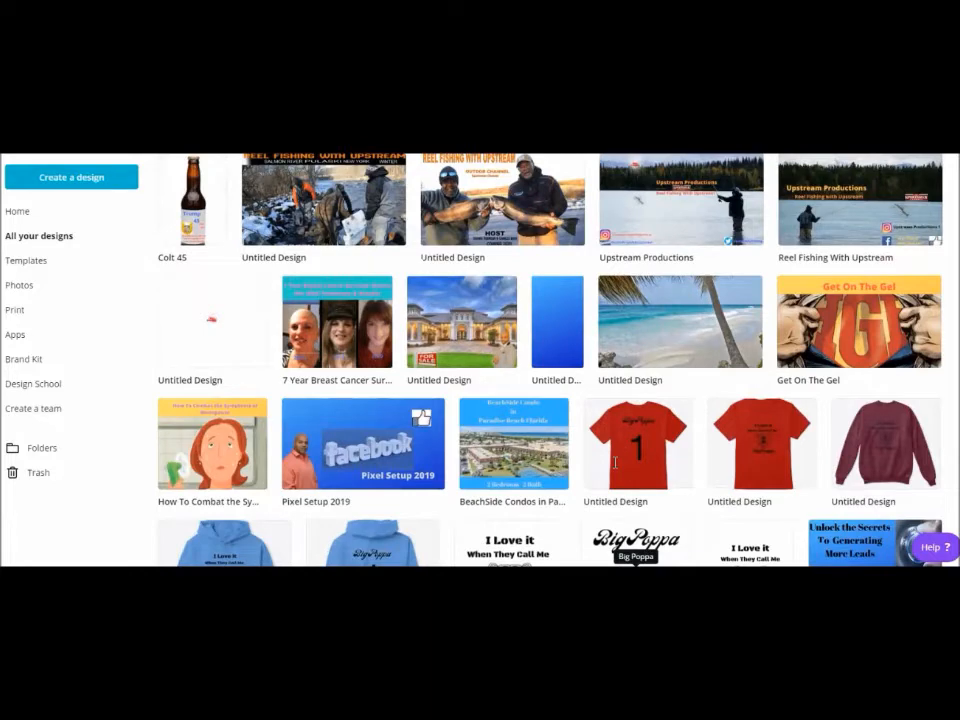
{"action": "scroll", "coordinate": [607, 450], "scroll_direction": "up", "scroll_amount": 1}
{"action": "scroll", "coordinate": [607, 452], "scroll_direction": "up", "scroll_amount": 1}
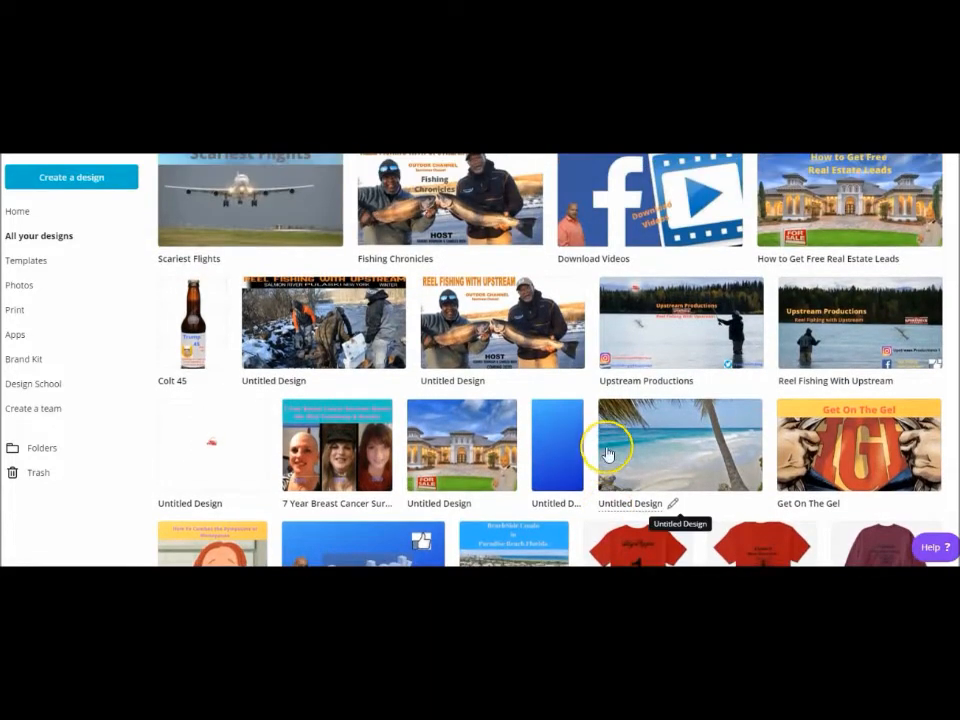
{"action": "scroll", "coordinate": [606, 450], "scroll_direction": "up", "scroll_amount": 3}
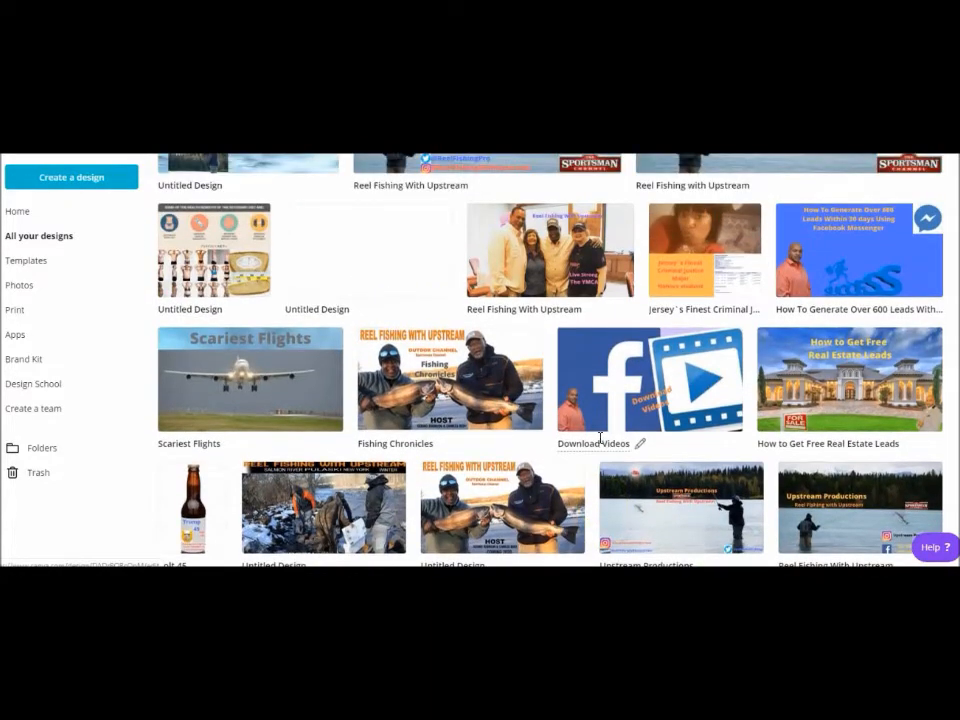
{"action": "scroll", "coordinate": [600, 440], "scroll_direction": "up", "scroll_amount": 4}
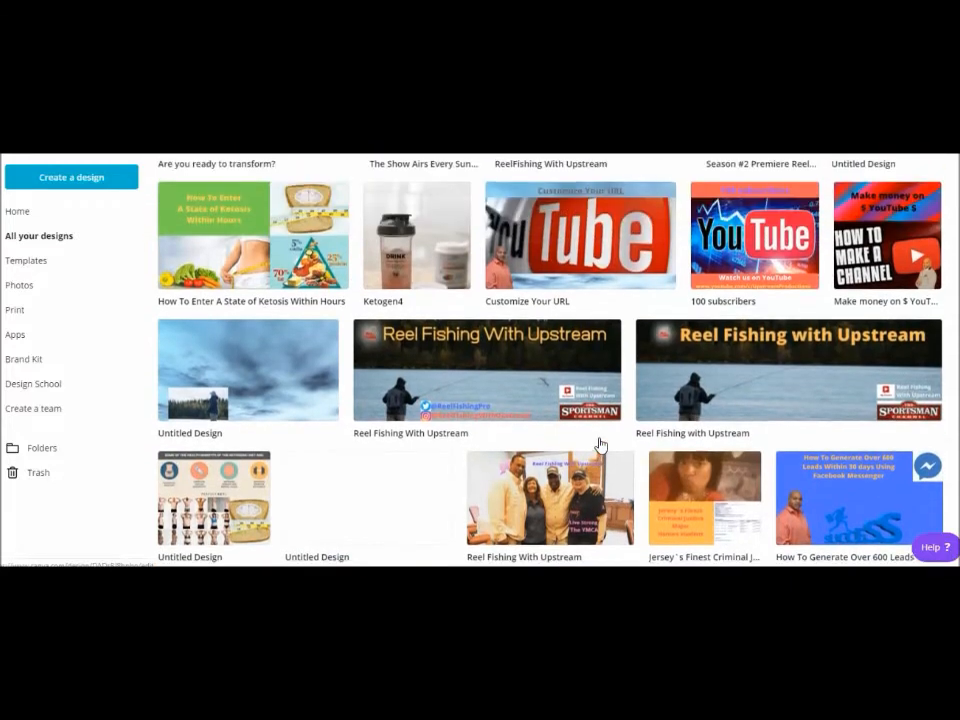
{"action": "scroll", "coordinate": [596, 430], "scroll_direction": "up", "scroll_amount": 1}
{"action": "scroll", "coordinate": [591, 429], "scroll_direction": "up", "scroll_amount": 1}
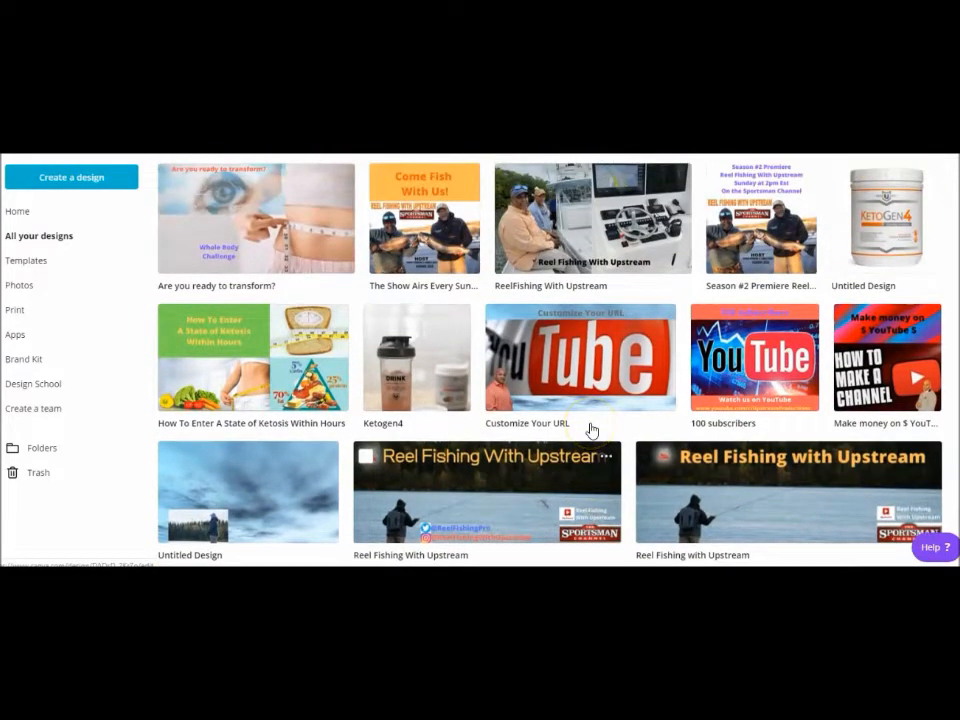
{"action": "scroll", "coordinate": [591, 429], "scroll_direction": "up", "scroll_amount": 1}
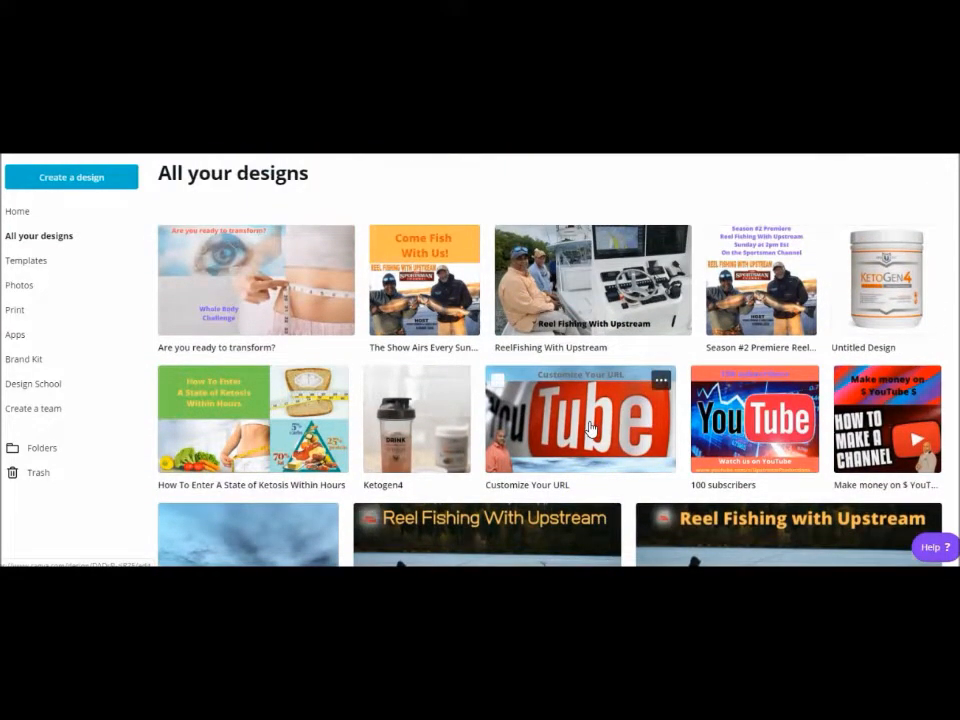
Create a new YouTube Thumbnail design and give its page the pink-to-purple gradient background
{"action": "left_click", "coordinate": [64, 180]}
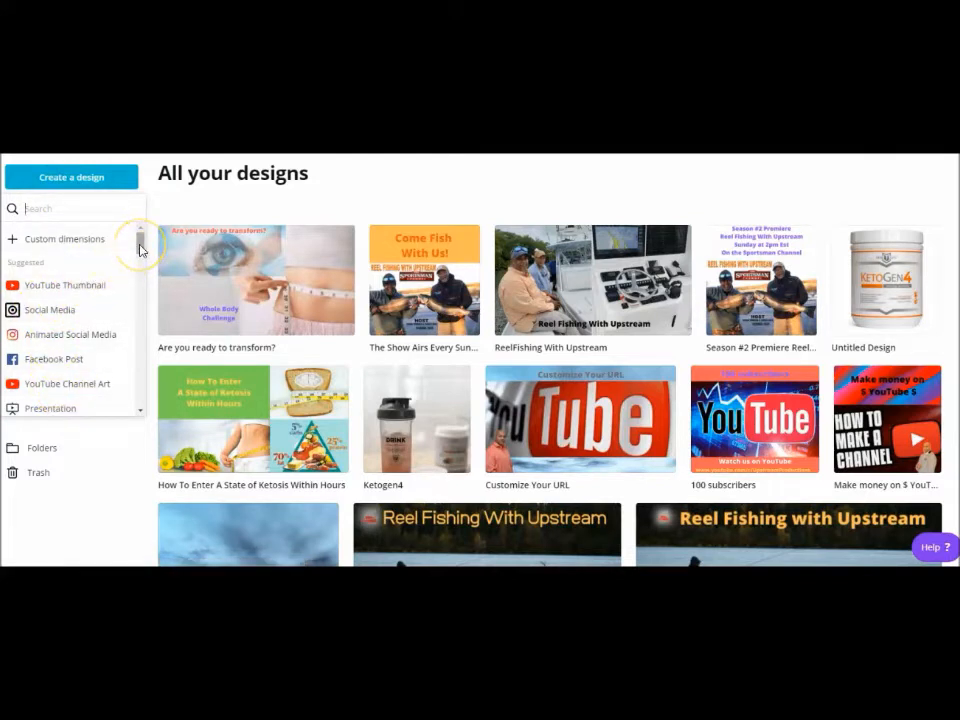
{"action": "mouse_move", "coordinate": [140, 248]}
{"action": "left_mouse_down"}
{"action": "mouse_move", "coordinate": [139, 381]}
{"action": "mouse_move", "coordinate": [142, 245]}
{"action": "left_mouse_up"}
{"action": "left_click", "coordinate": [65, 287]}
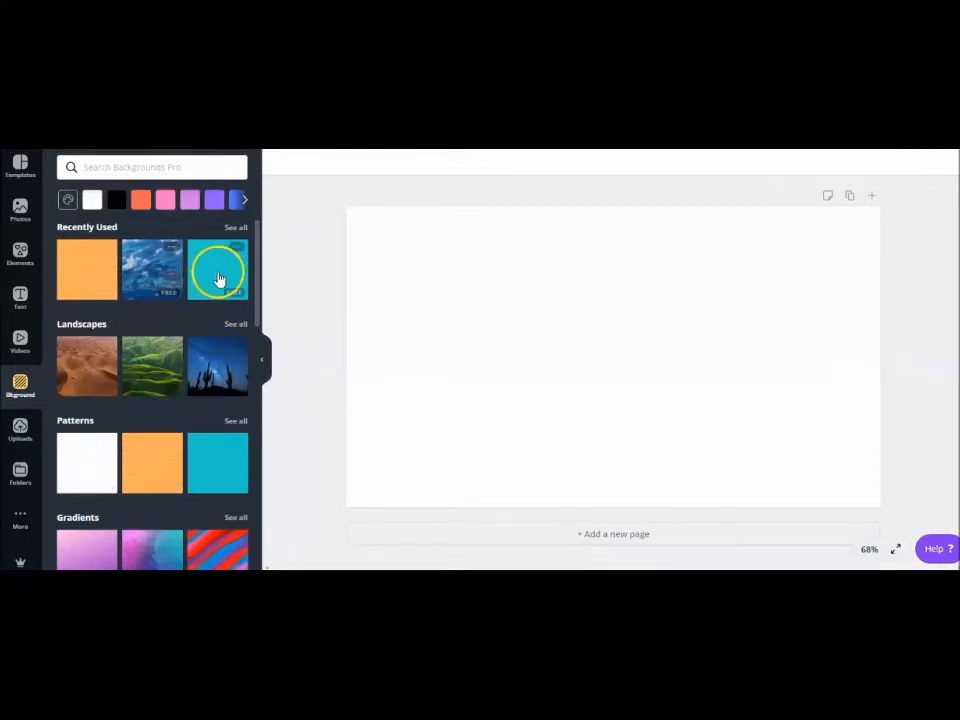
{"action": "scroll", "coordinate": [205, 325], "scroll_direction": "down", "scroll_amount": 1}
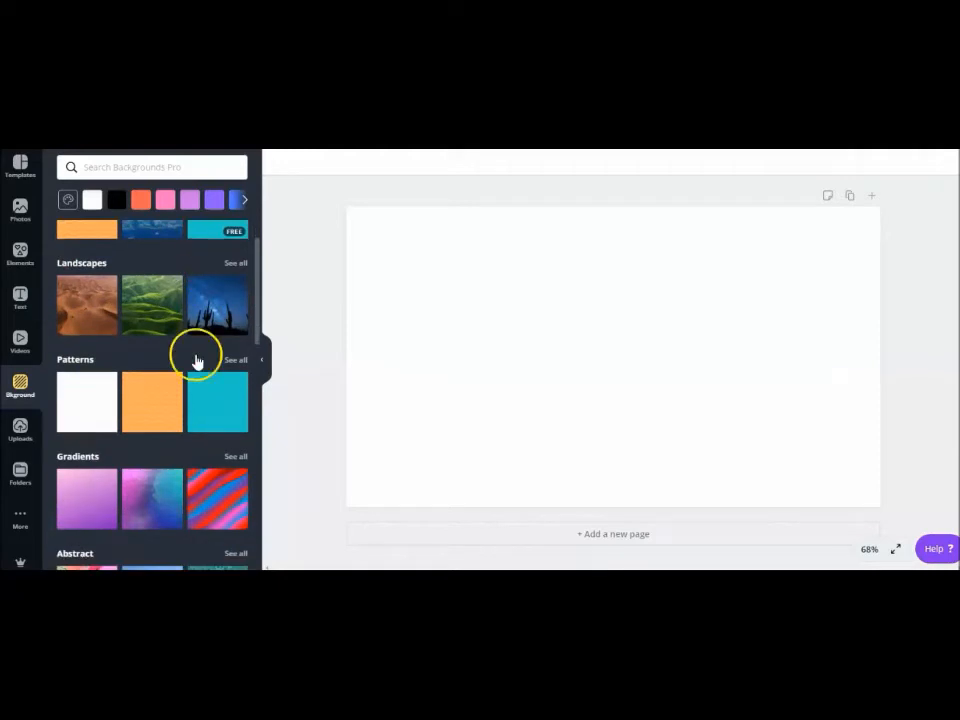
{"action": "left_click", "coordinate": [109, 507]}
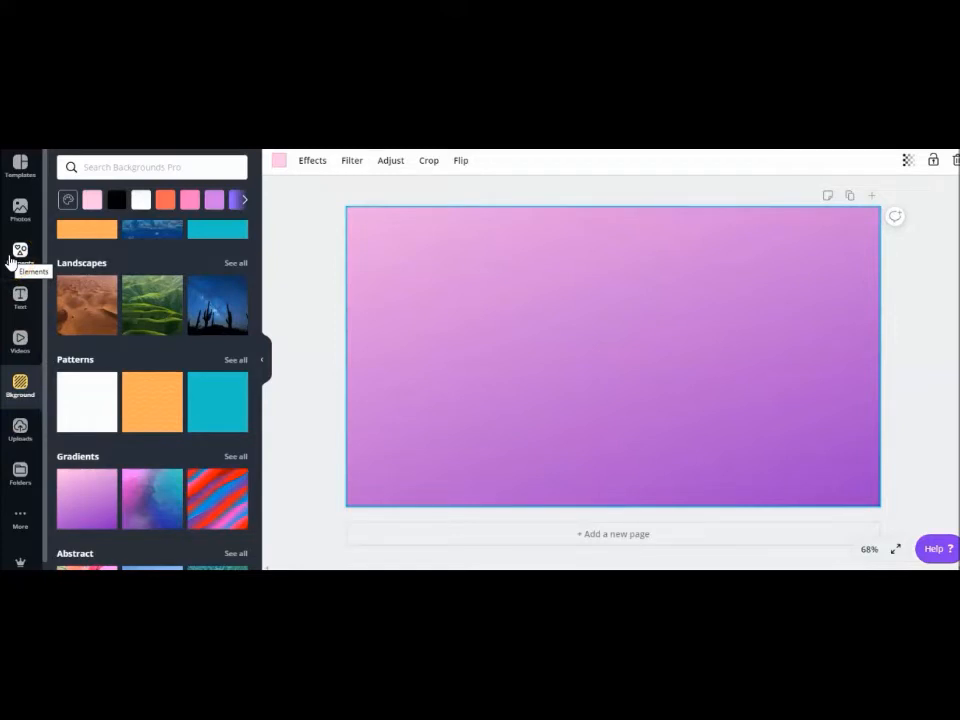
Add the uploaded tilted red YouTube logo image, shrink it, and place it in the page's upper-right corner
{"action": "left_click", "coordinate": [20, 432]}
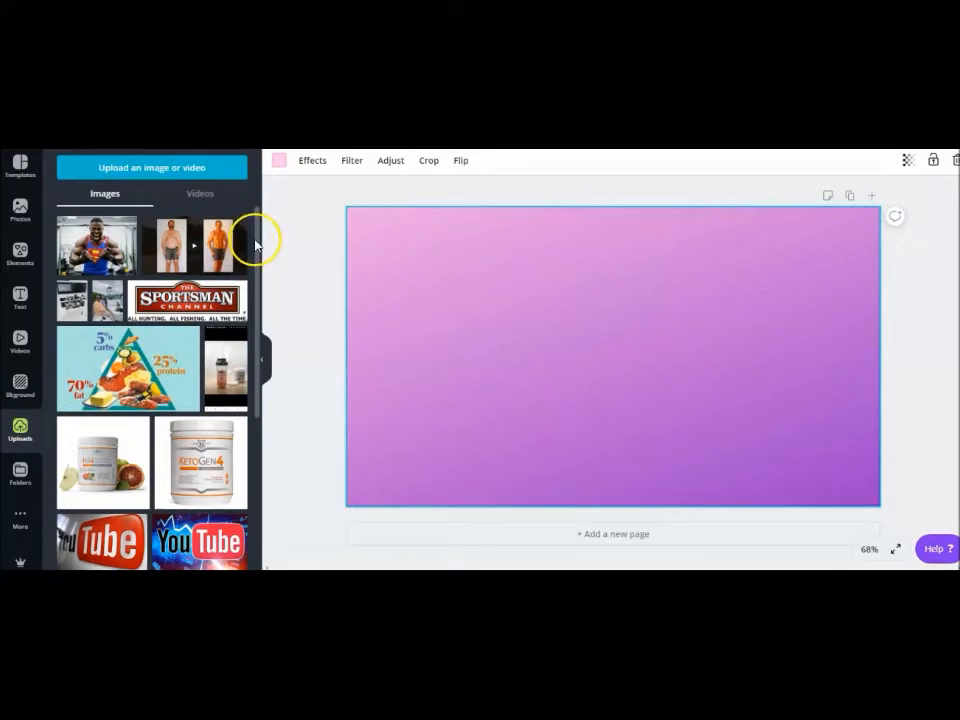
{"action": "scroll", "coordinate": [245, 300], "scroll_direction": "down", "scroll_amount": 5}
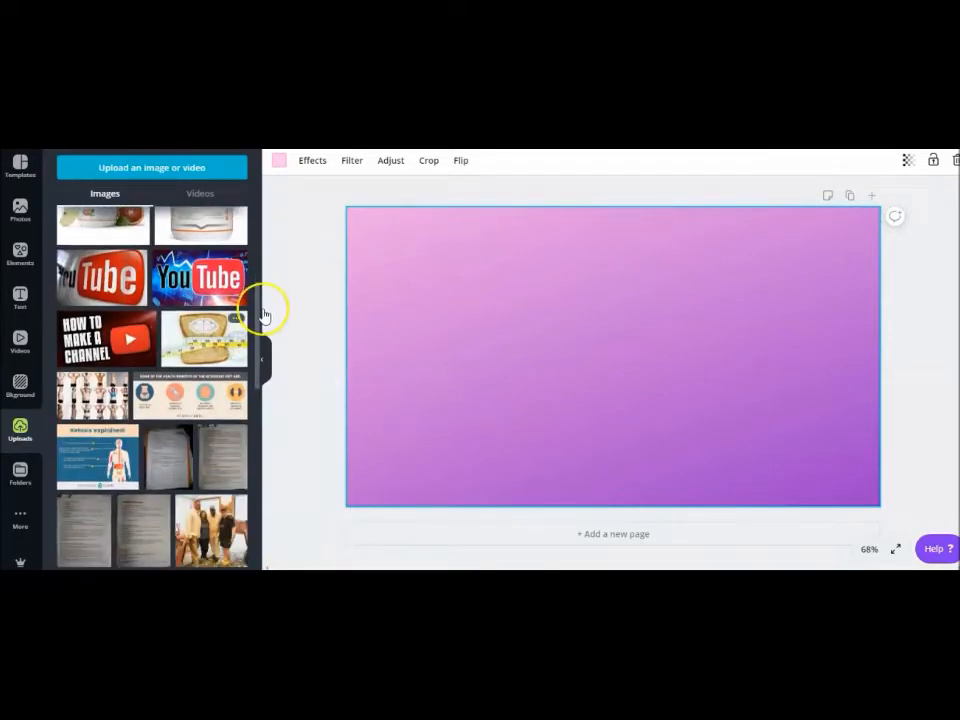
{"action": "left_click", "coordinate": [93, 281]}
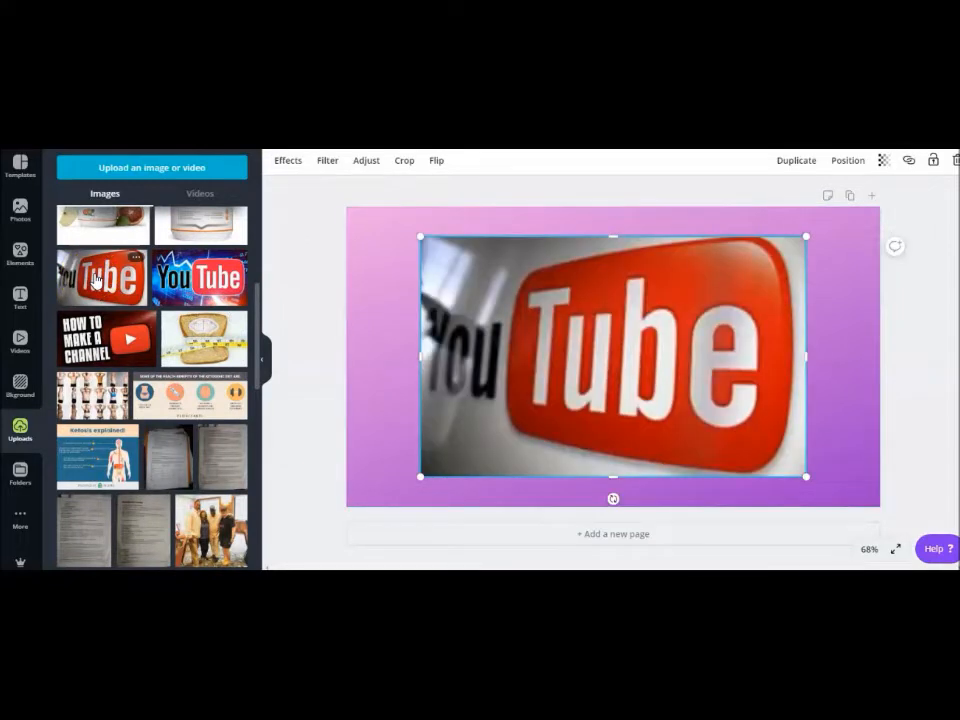
{"action": "left_click_drag", "start_coordinate": [422, 247], "coordinate": [678, 398]}
{"action": "left_click_drag", "start_coordinate": [745, 441], "coordinate": [816, 253]}
{"action": "left_click", "coordinate": [673, 330]}
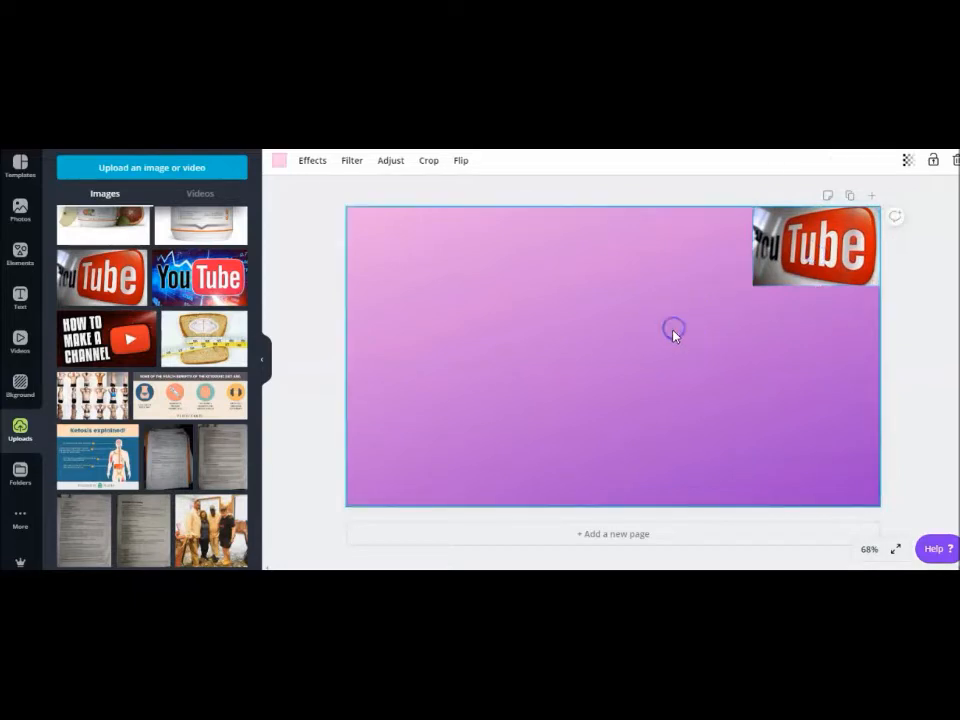
Set the transparency of the YouTube logo image to 64
{"action": "left_click", "coordinate": [817, 247]}
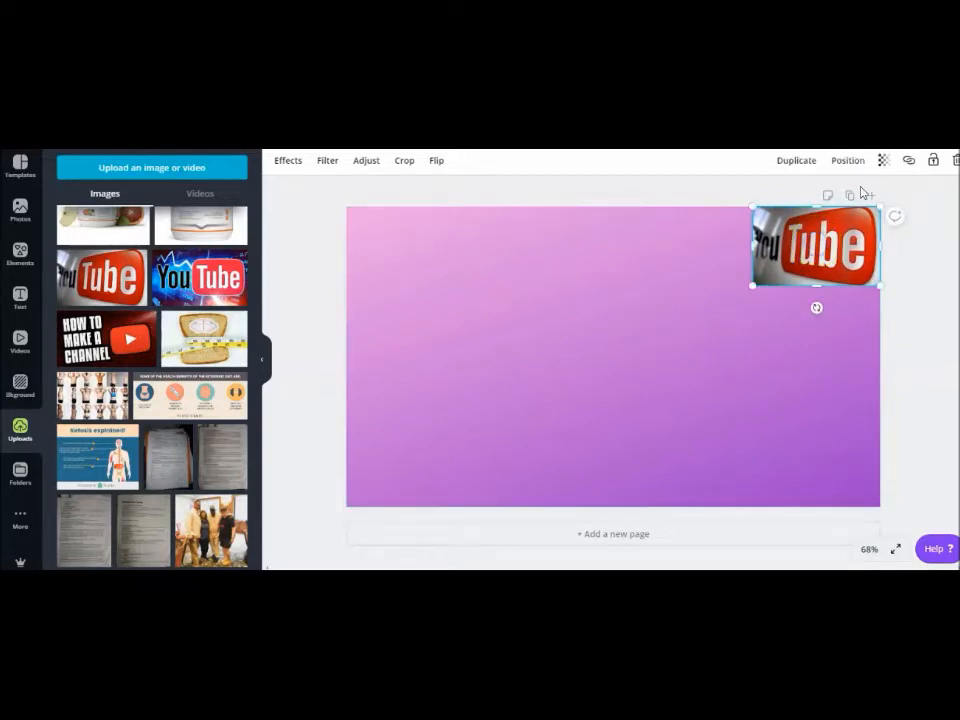
{"action": "left_click", "coordinate": [884, 161]}
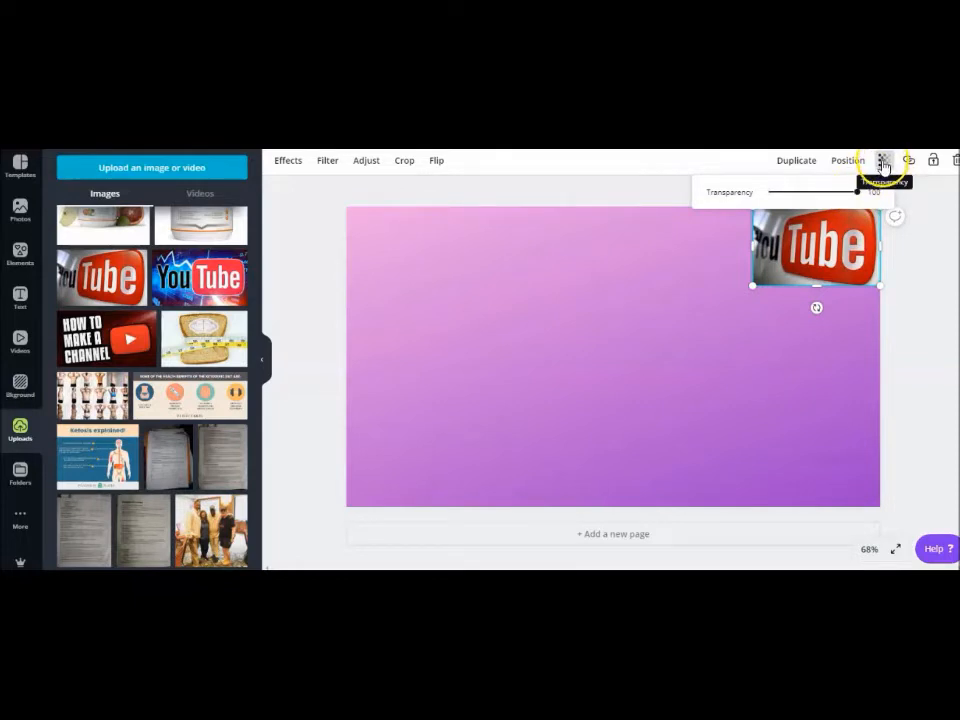
{"action": "left_click_drag", "start_coordinate": [857, 193], "coordinate": [839, 193]}
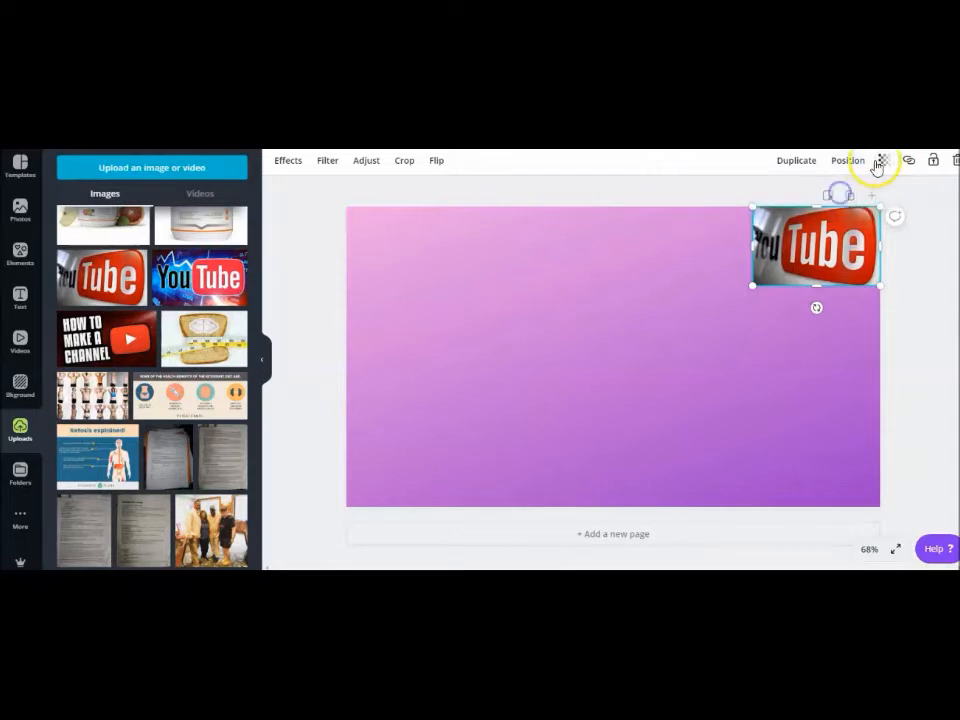
{"action": "left_click", "coordinate": [879, 162]}
{"action": "left_click_drag", "start_coordinate": [857, 193], "coordinate": [826, 196]}
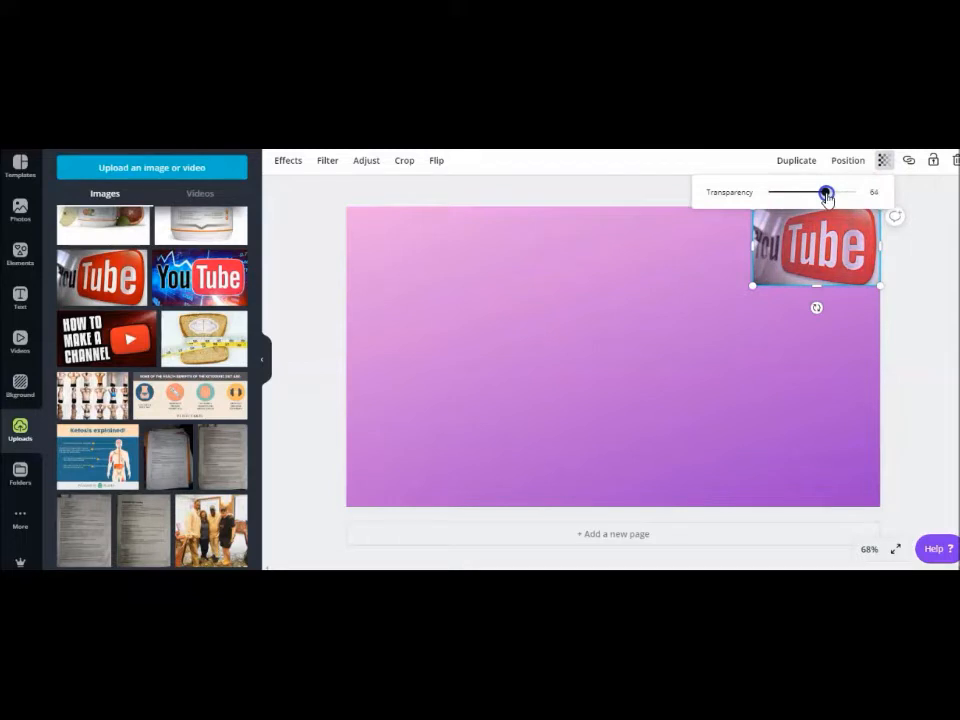
{"action": "left_click", "coordinate": [666, 302]}
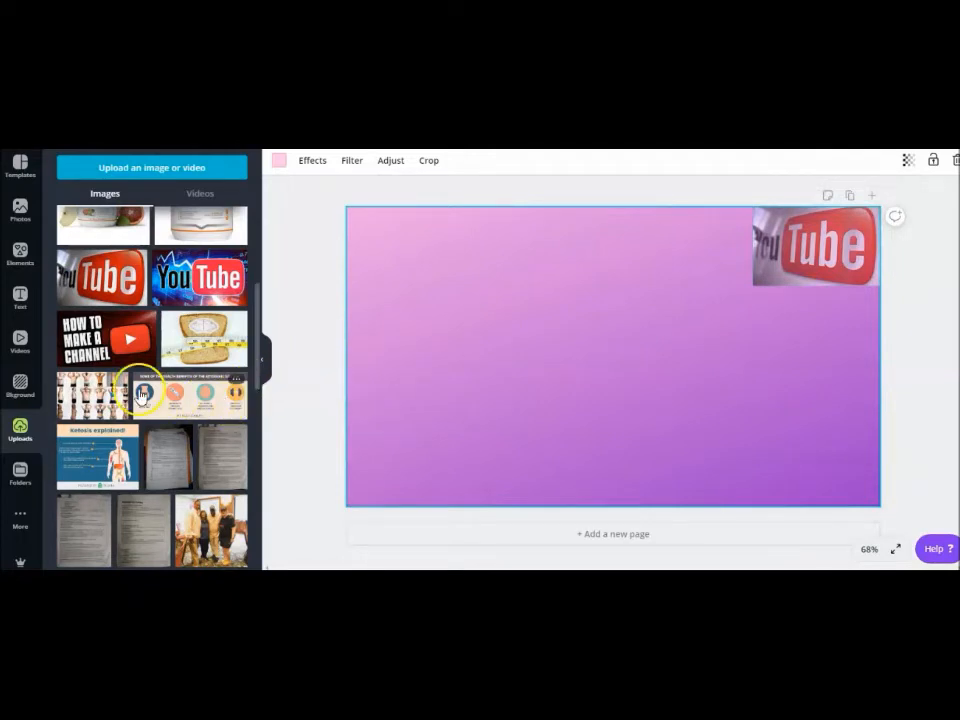
{"action": "scroll", "coordinate": [140, 393], "scroll_direction": "down", "scroll_amount": 5}
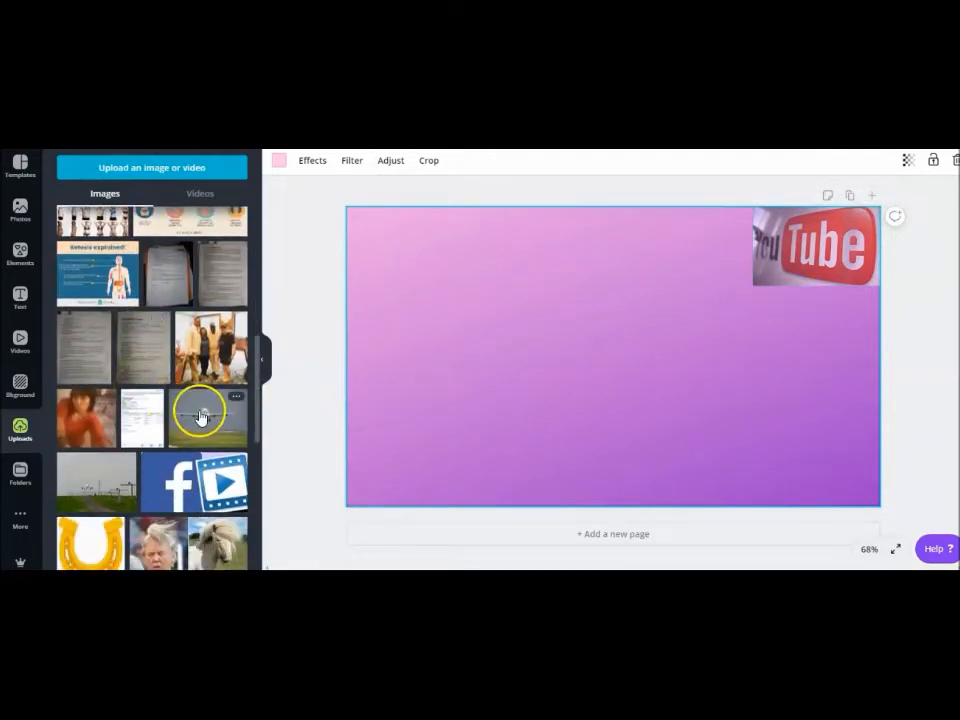
{"action": "left_click", "coordinate": [200, 415]}
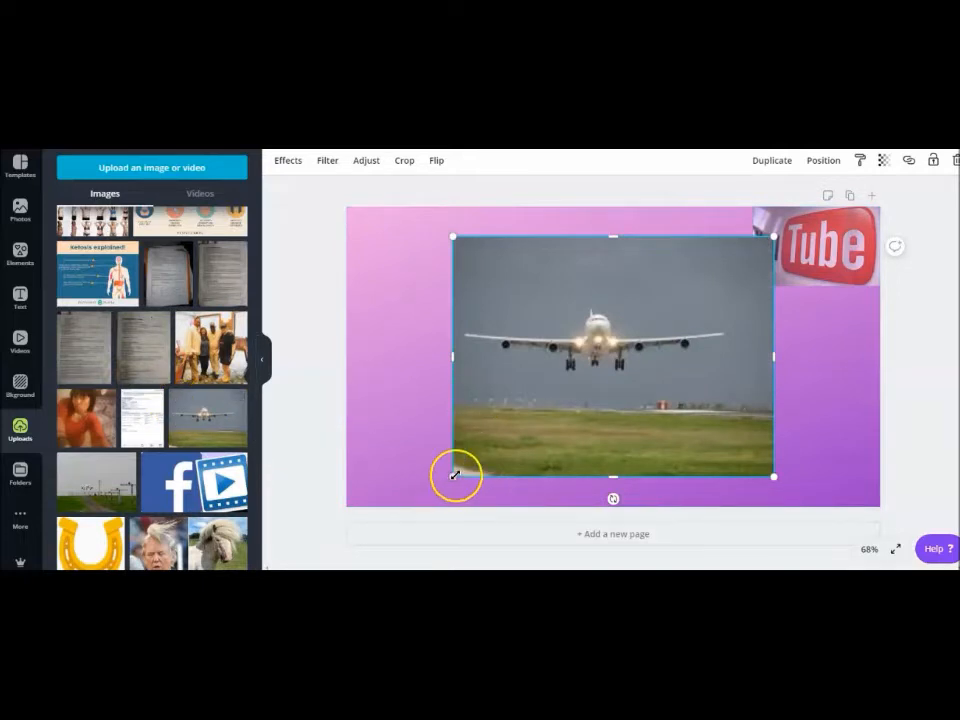
{"action": "mouse_move", "coordinate": [446, 480]}
{"action": "left_mouse_down"}
{"action": "mouse_move", "coordinate": [404, 496]}
{"action": "mouse_move", "coordinate": [450, 478]}
{"action": "left_mouse_up"}
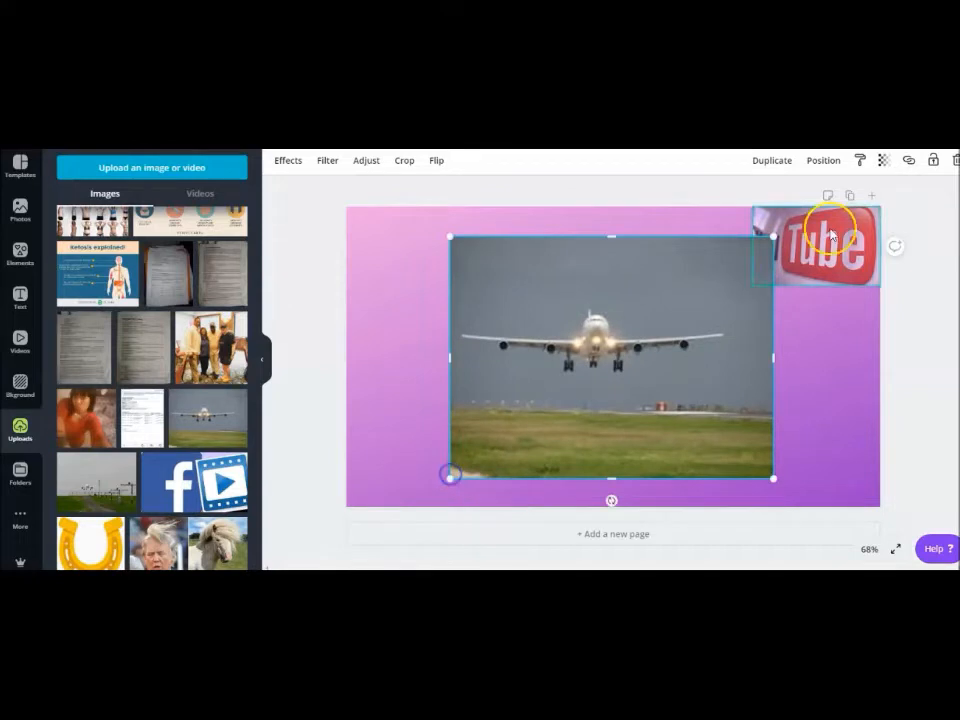
{"action": "left_click", "coordinate": [955, 162]}
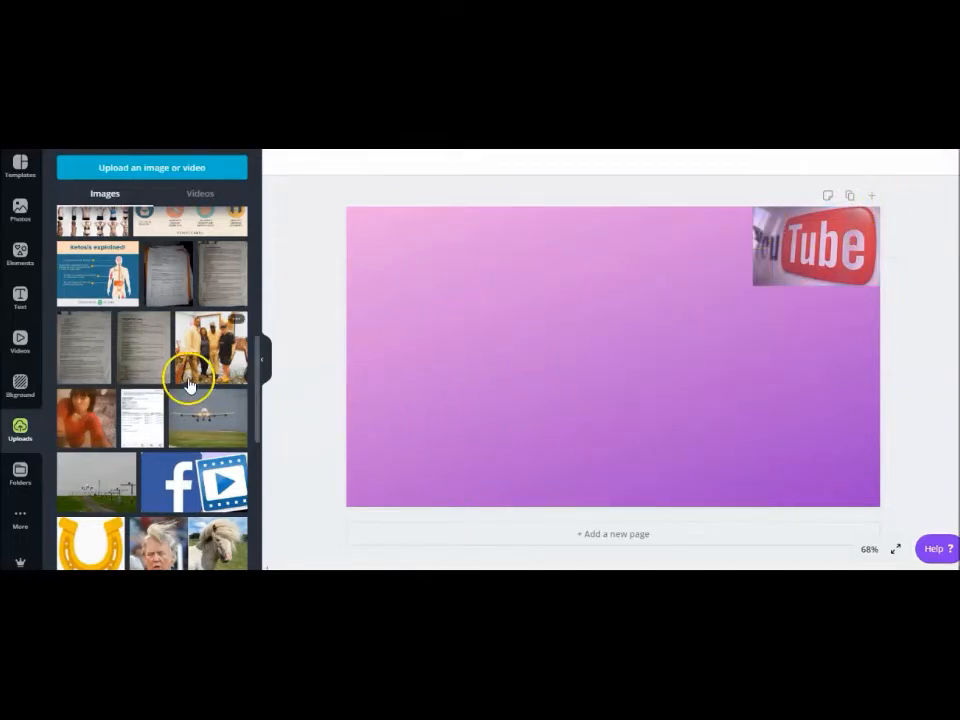
Add the uploaded photo of the hooded fisherman holding a rod, align it to the page's bottom edge, and enlarge it slightly
{"action": "scroll", "coordinate": [186, 381], "scroll_direction": "down", "scroll_amount": 1}
{"action": "scroll", "coordinate": [186, 381], "scroll_direction": "down", "scroll_amount": 4}
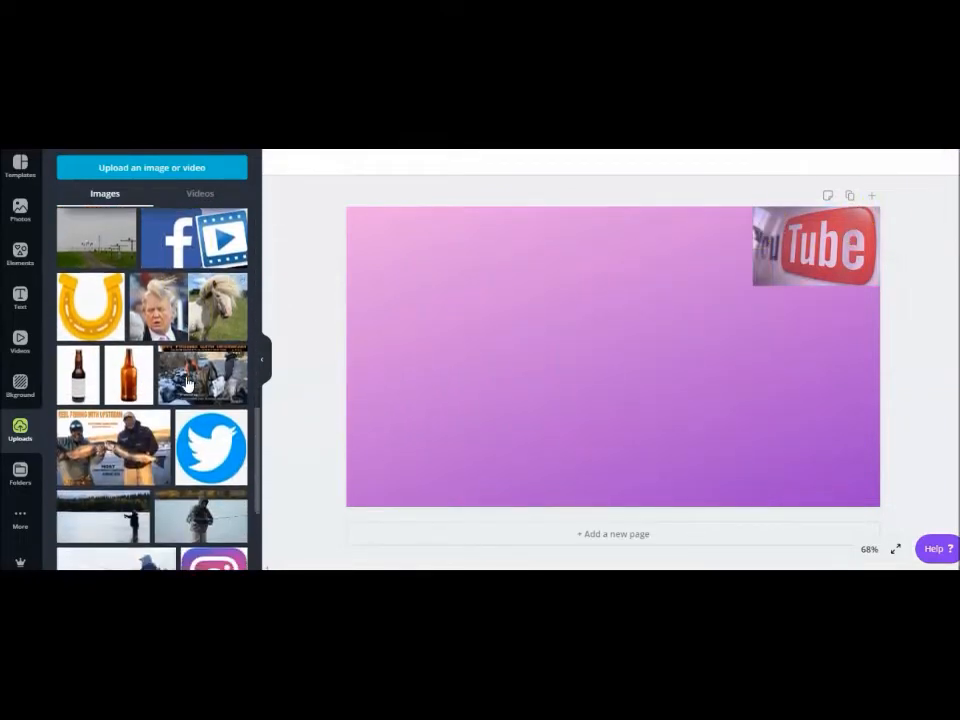
{"action": "scroll", "coordinate": [186, 381], "scroll_direction": "down", "scroll_amount": 1}
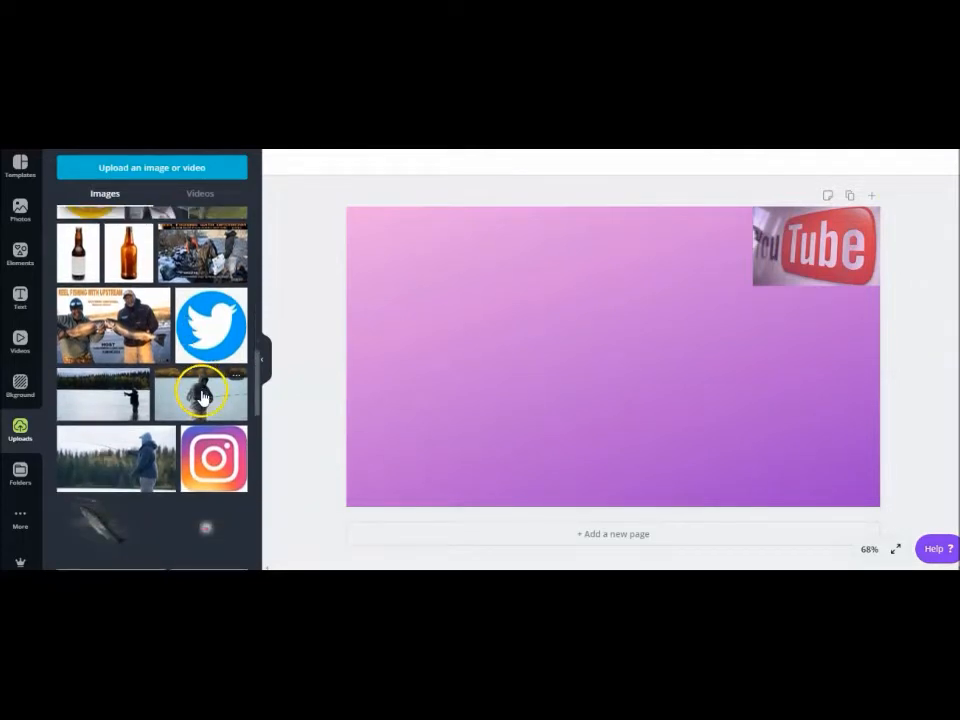
{"action": "left_click", "coordinate": [203, 397]}
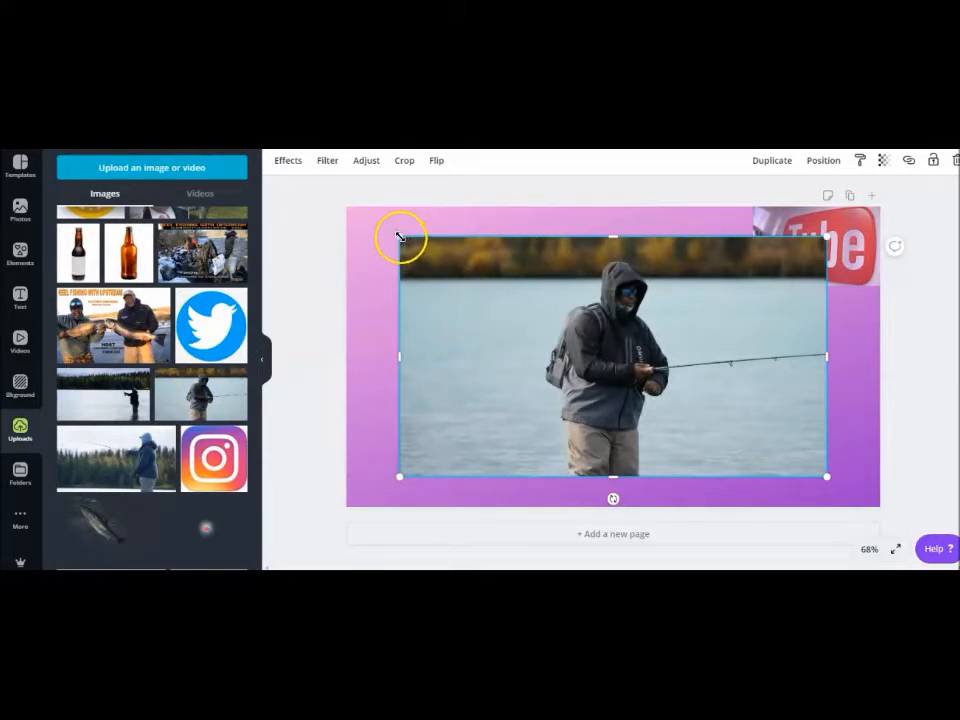
{"action": "left_click_drag", "start_coordinate": [617, 372], "coordinate": [615, 399]}
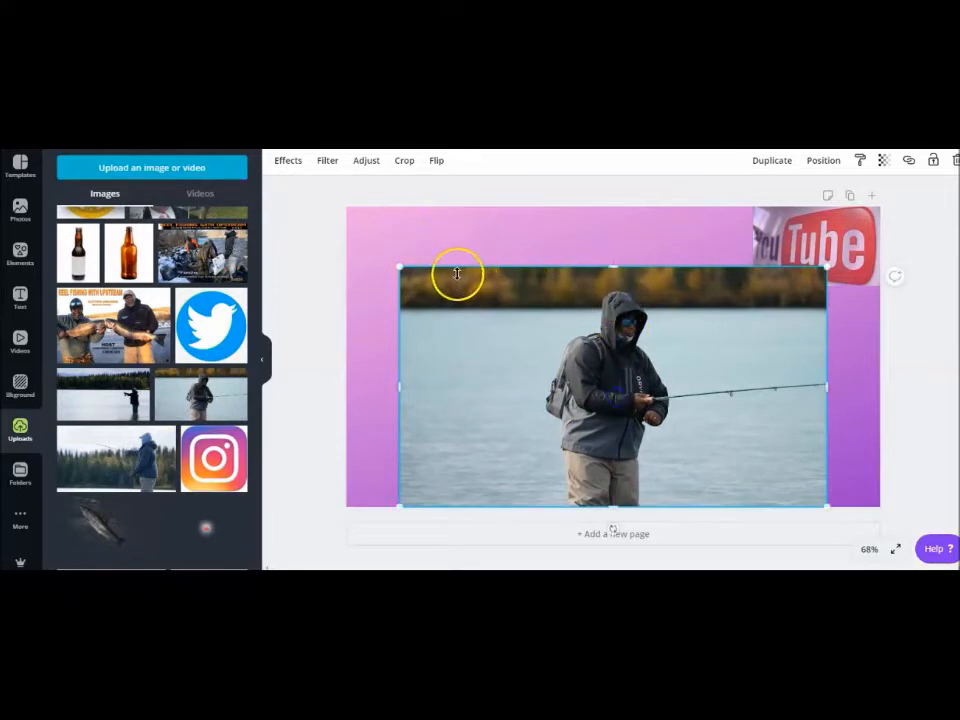
{"action": "left_click_drag", "start_coordinate": [400, 267], "coordinate": [393, 262]}
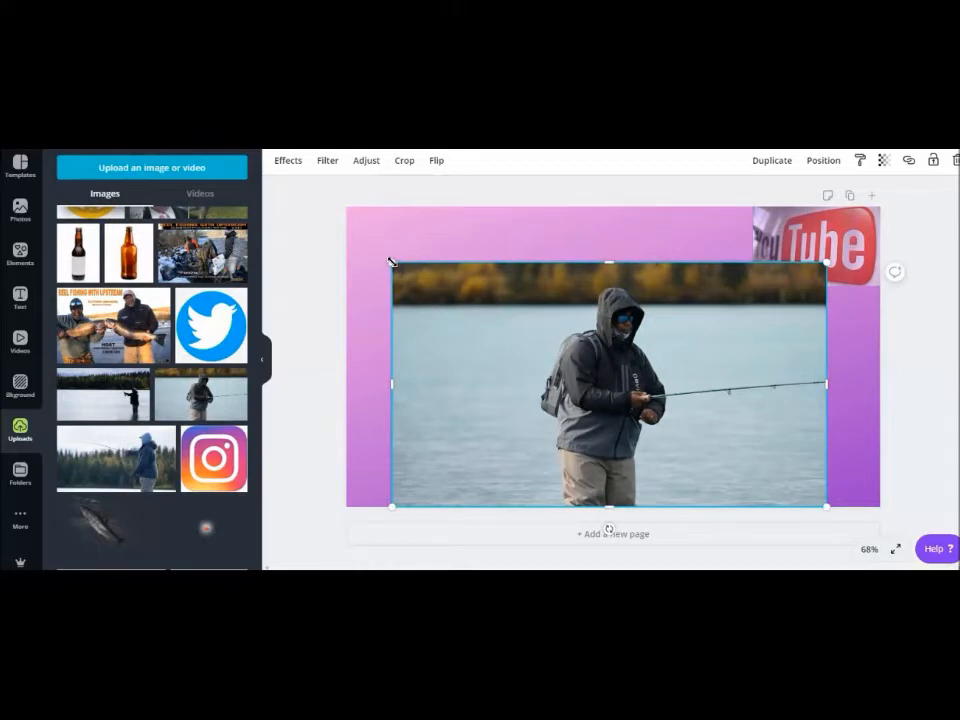
{"action": "left_click", "coordinate": [410, 237]}
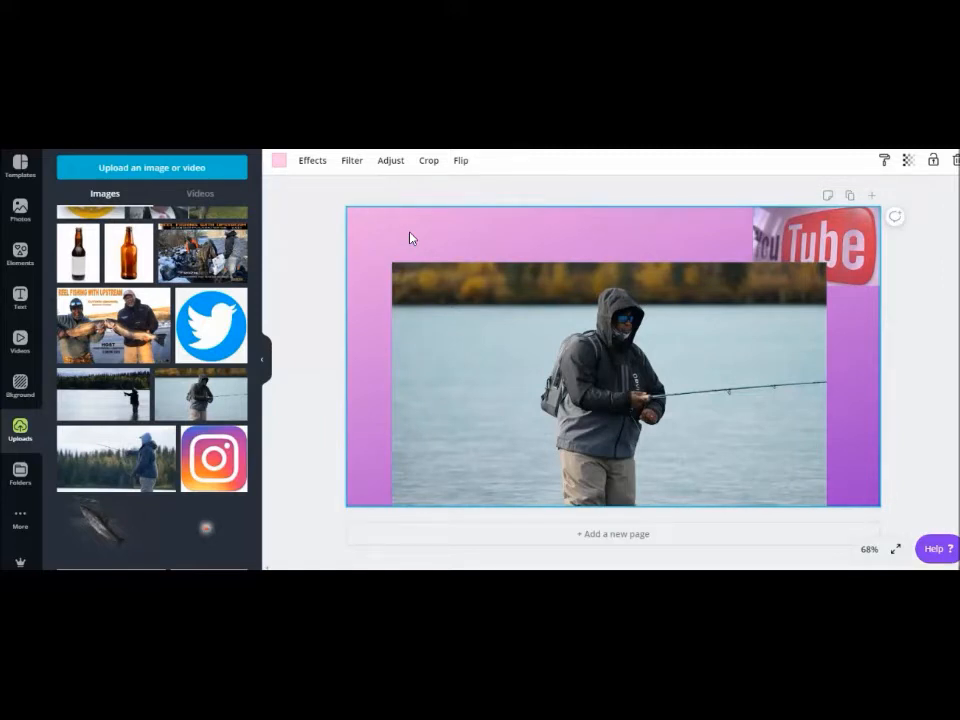
{"action": "left_click", "coordinate": [486, 311]}
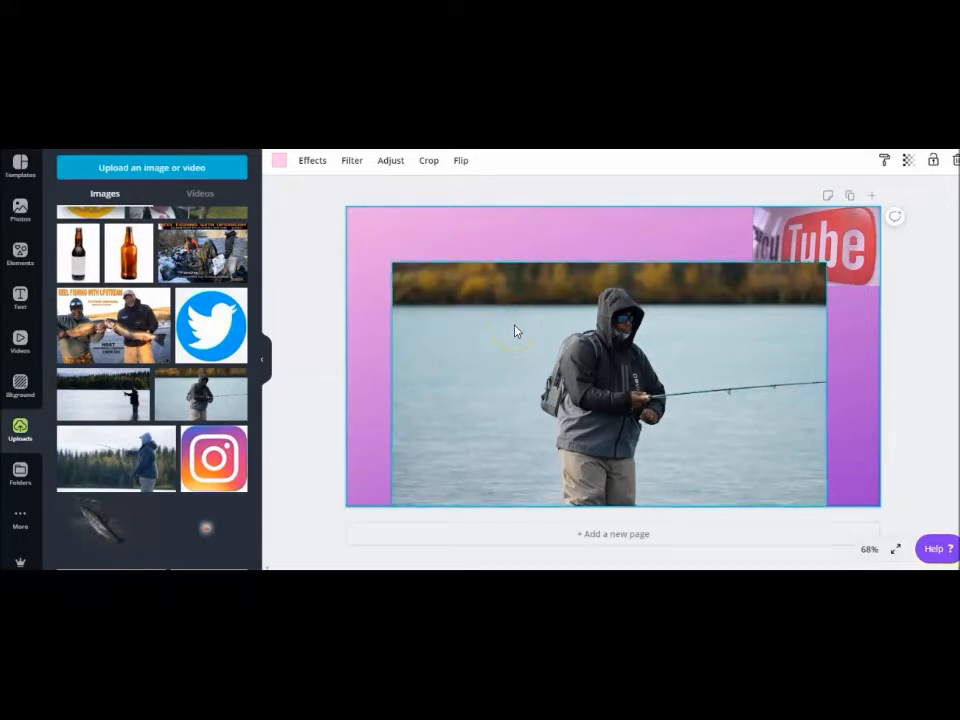
{"action": "left_click", "coordinate": [393, 267]}
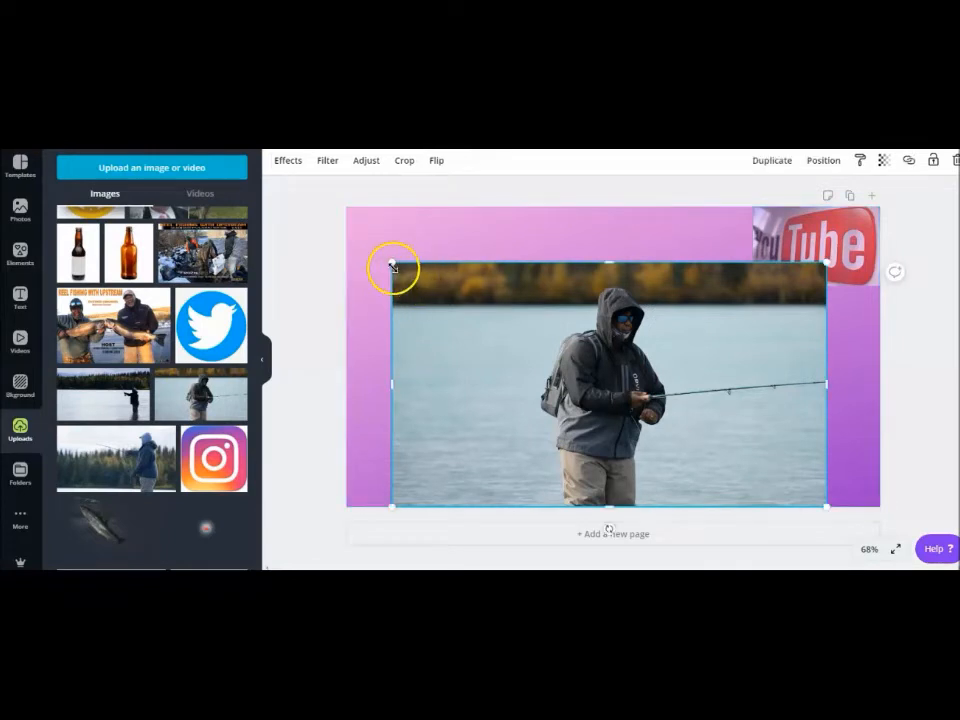
Enlarge the hooded fisherman photo and extend its sides until it spans the page's full width
{"action": "left_click_drag", "start_coordinate": [393, 265], "coordinate": [375, 231]}
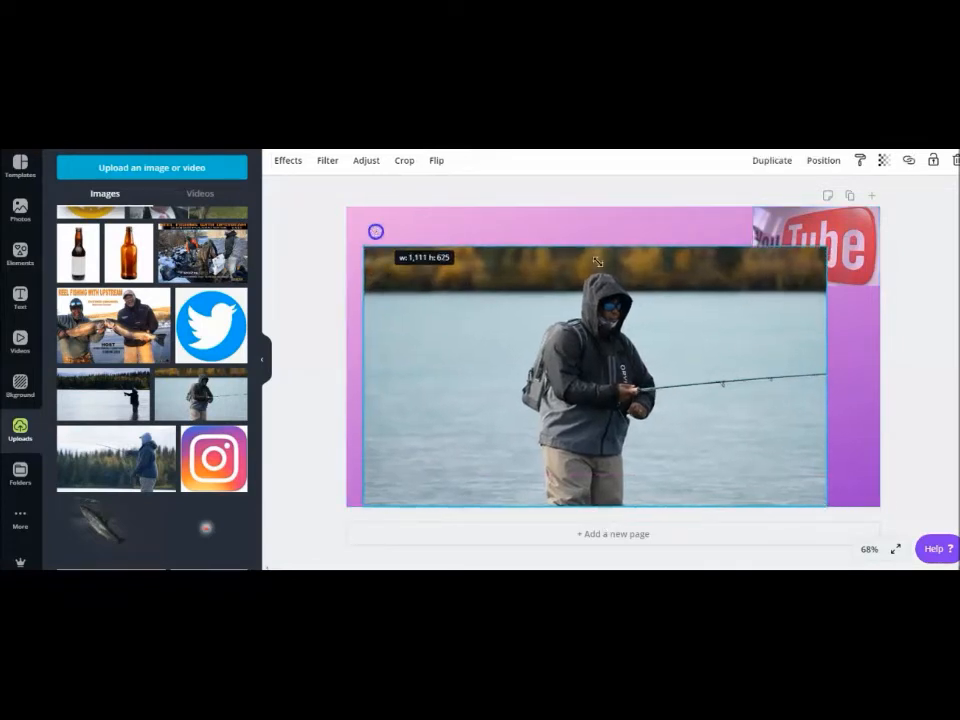
{"action": "left_click_drag", "start_coordinate": [596, 246], "coordinate": [602, 231]}
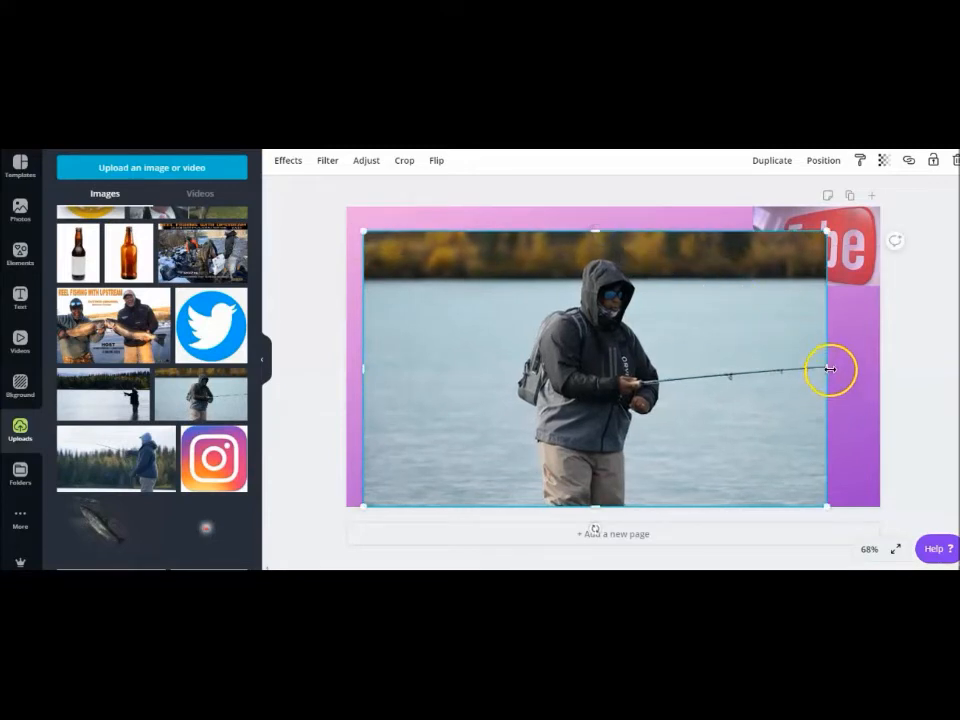
{"action": "left_click_drag", "start_coordinate": [842, 370], "coordinate": [881, 371]}
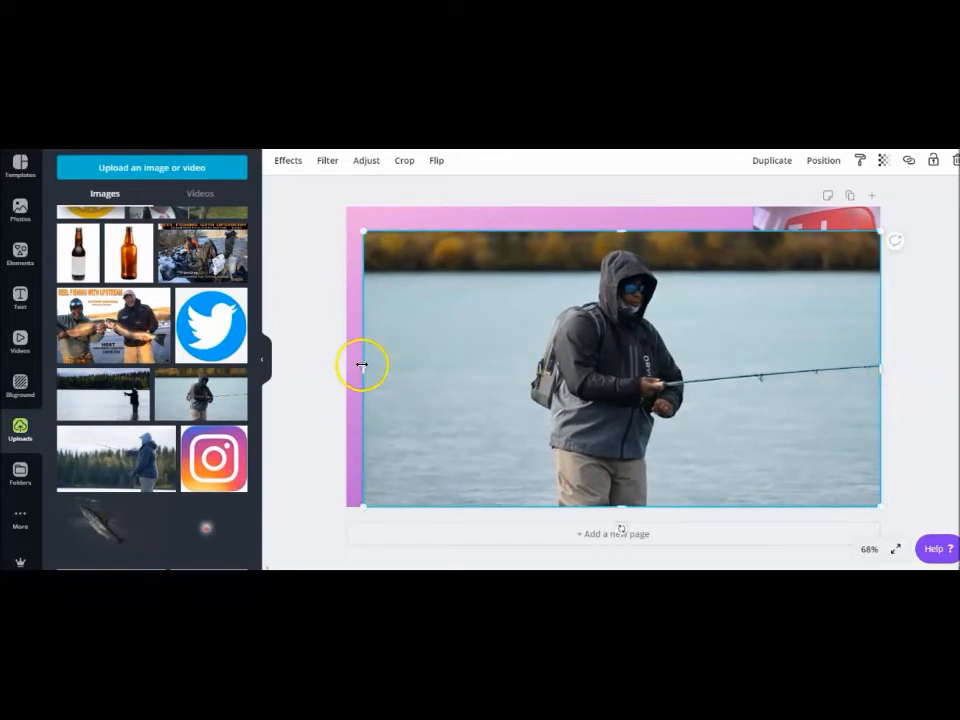
{"action": "left_click_drag", "start_coordinate": [363, 371], "coordinate": [349, 374]}
Delete the YouTube logo image that is covered by the fisherman photo
{"action": "left_click", "coordinate": [785, 221]}
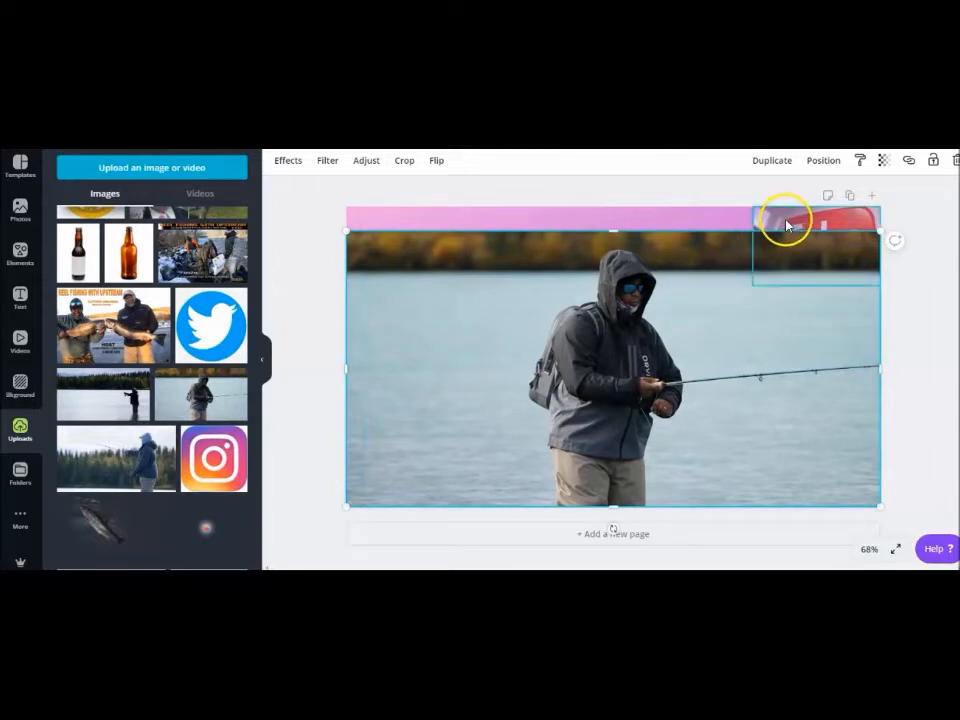
{"action": "left_click", "coordinate": [955, 161]}
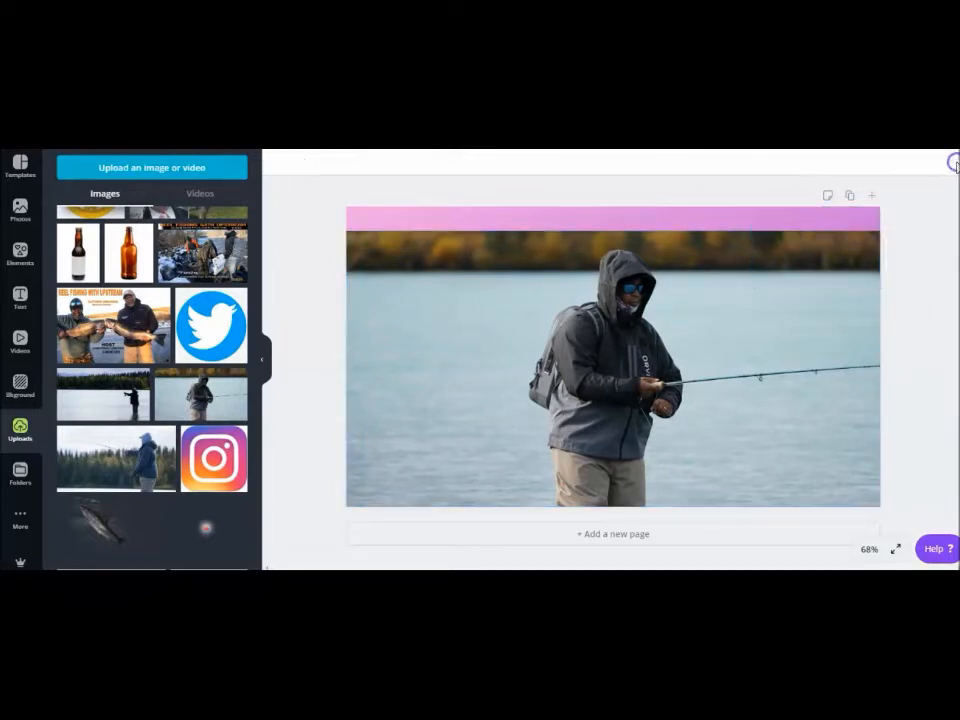
{"action": "left_click", "coordinate": [597, 232]}
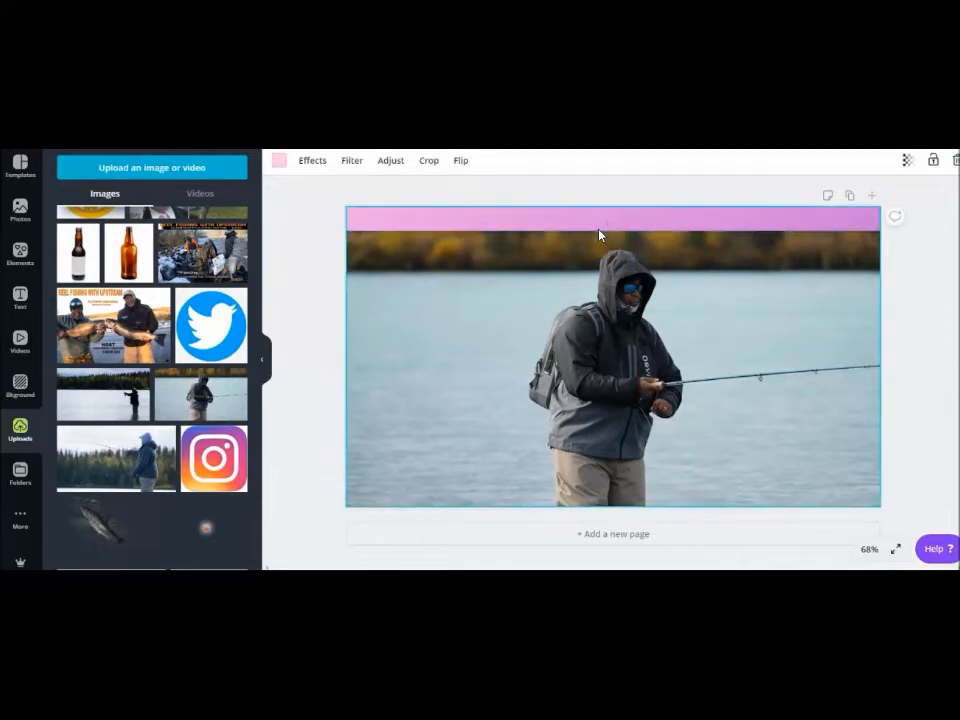
{"action": "left_click", "coordinate": [607, 223]}
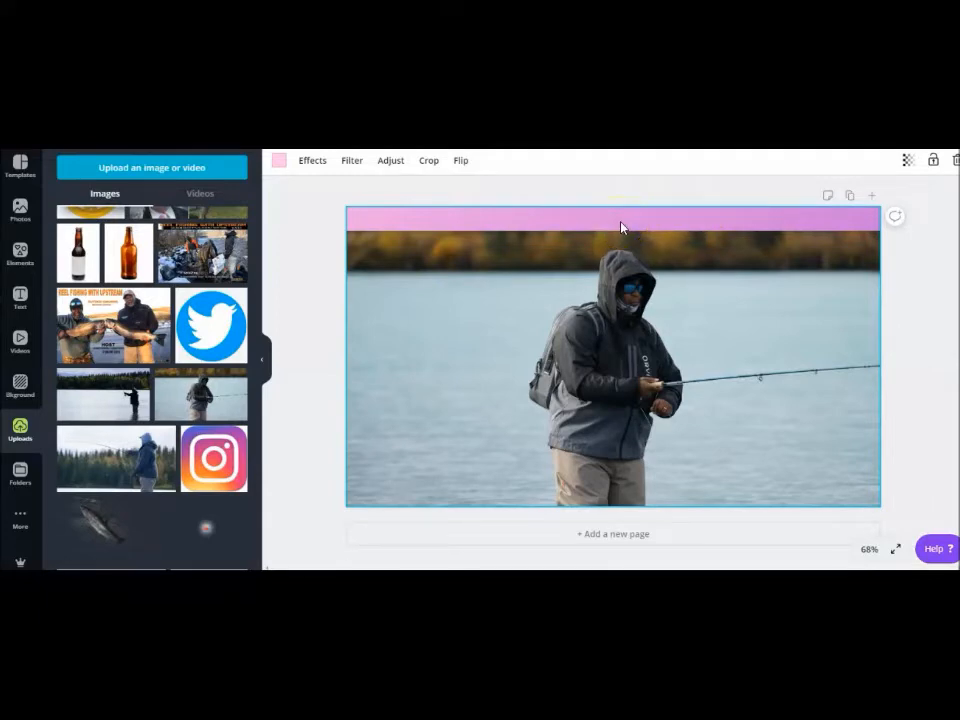
Add the uploaded tilted red YouTube logo again, shrink it to about 299 × 186, and place it in the page's upper-right corner
{"action": "scroll", "coordinate": [154, 396], "scroll_direction": "up", "scroll_amount": 5}
{"action": "scroll", "coordinate": [160, 400], "scroll_direction": "up", "scroll_amount": 5}
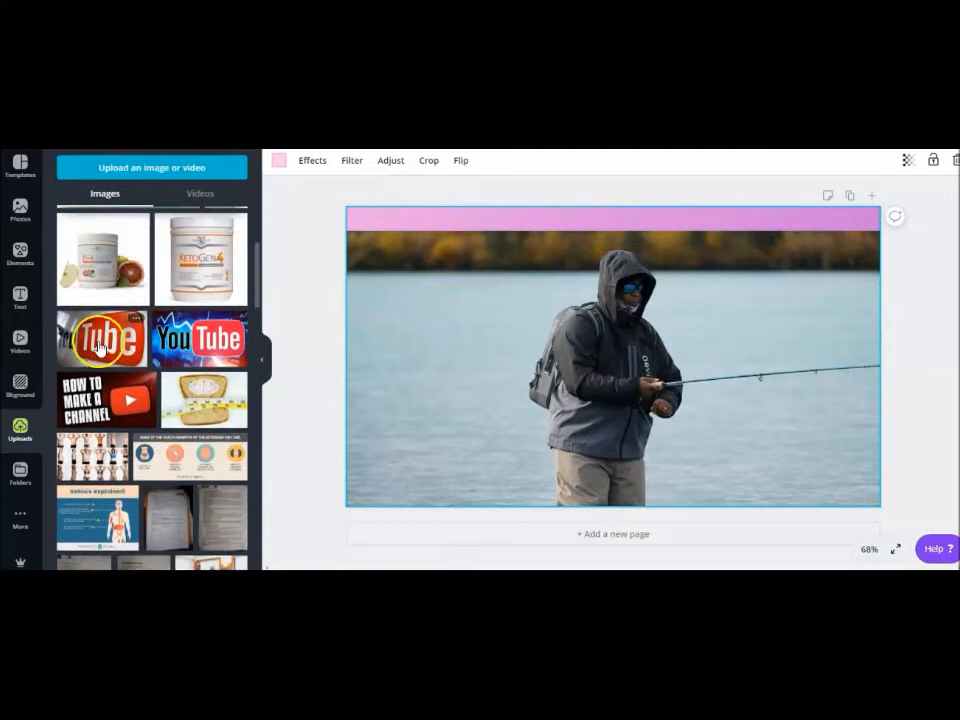
{"action": "left_click", "coordinate": [100, 346]}
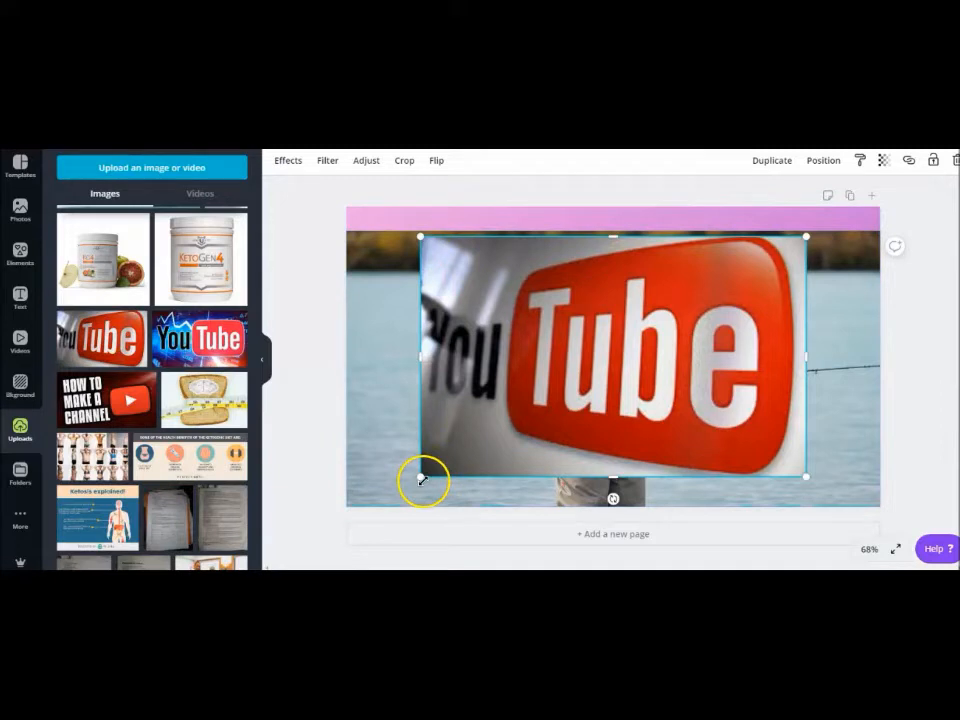
{"action": "left_click_drag", "start_coordinate": [532, 399], "coordinate": [690, 328]}
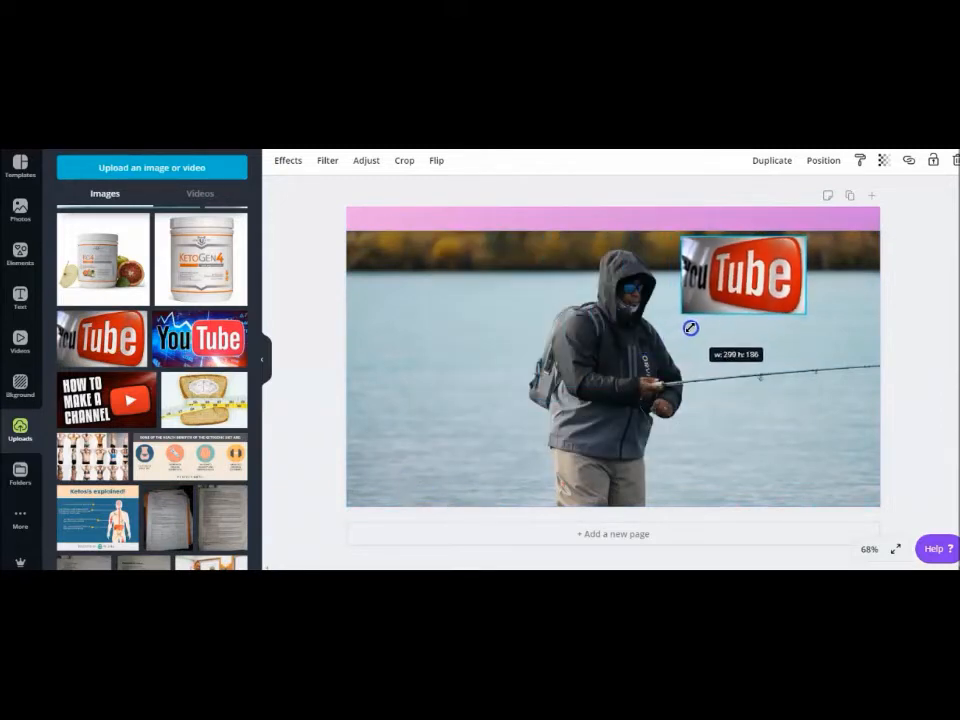
{"action": "left_click_drag", "start_coordinate": [745, 292], "coordinate": [818, 257]}
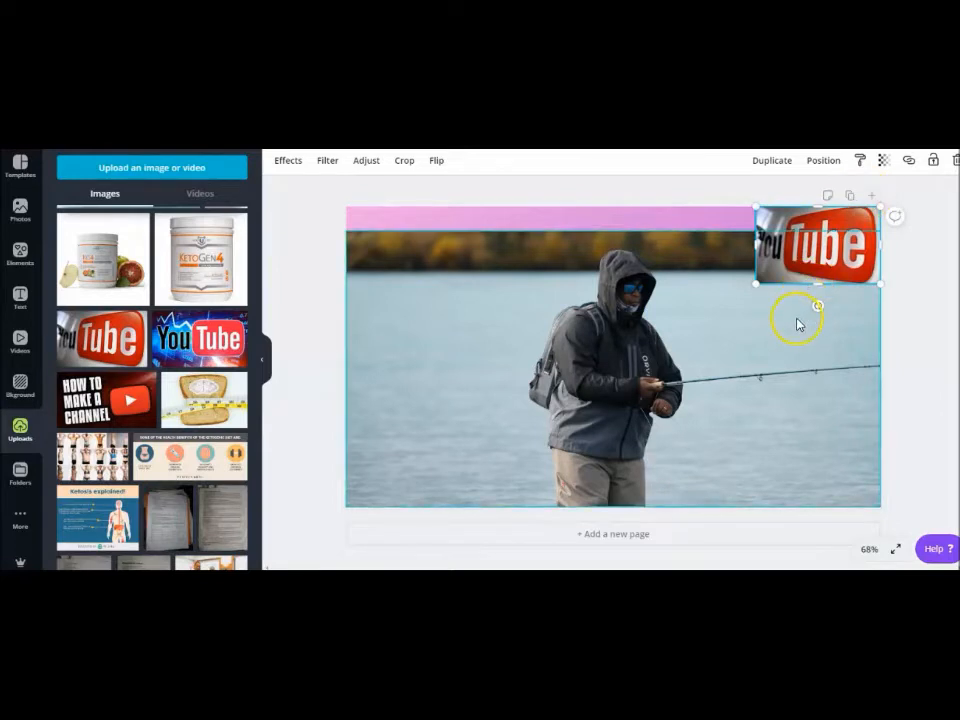
Adjust the transparency of the newly added YouTube logo so that it is partly see-through over the photo
{"action": "left_click", "coordinate": [882, 160]}
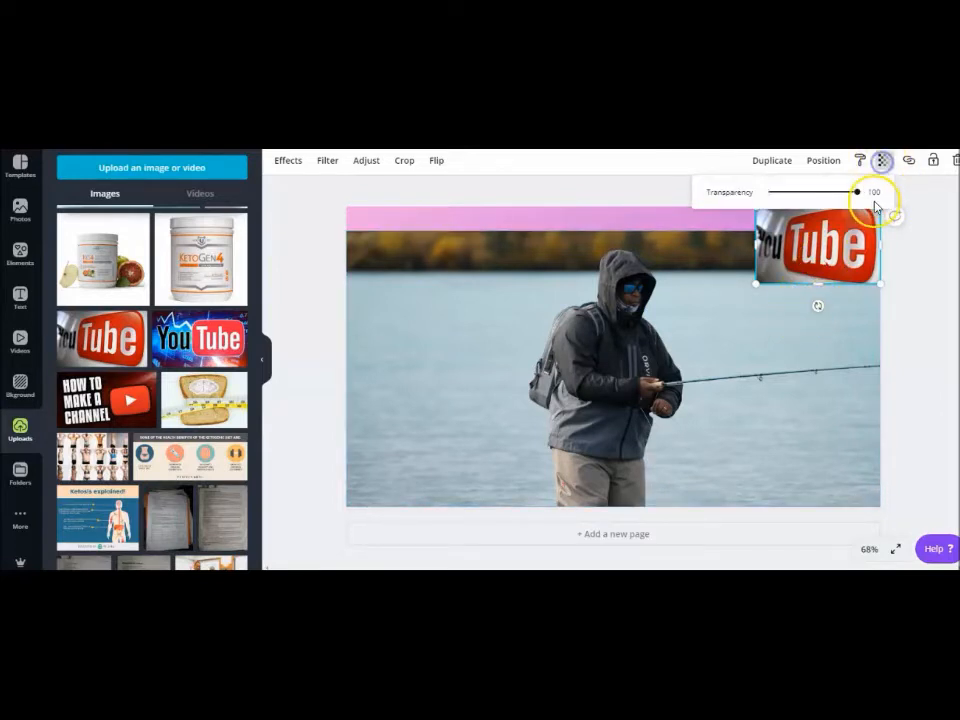
{"action": "left_click_drag", "start_coordinate": [855, 195], "coordinate": [812, 197]}
{"action": "left_click", "coordinate": [750, 240]}
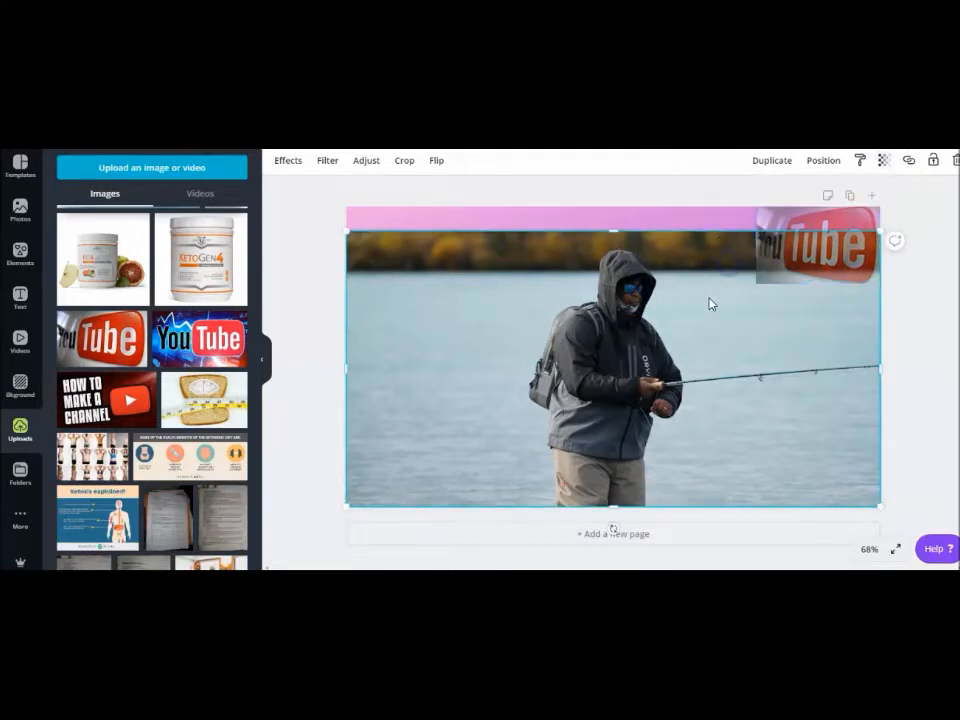
{"action": "left_click", "coordinate": [789, 257]}
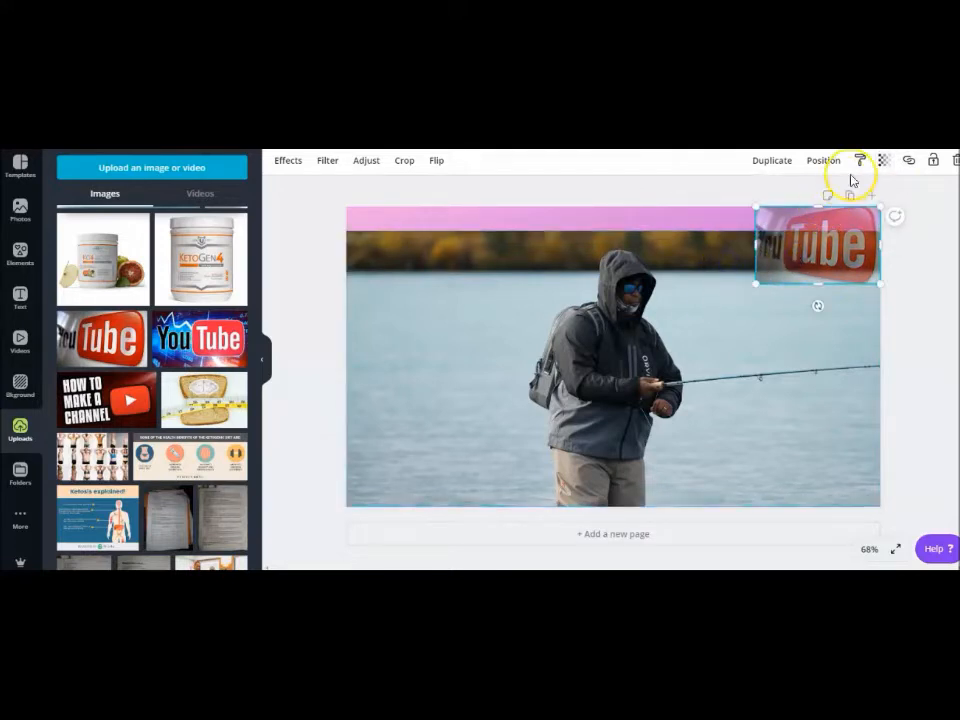
{"action": "left_click", "coordinate": [878, 166]}
{"action": "left_click_drag", "start_coordinate": [808, 193], "coordinate": [832, 196]}
Extend the fisherman photo up to the page's top edge so that it covers the whole page
{"action": "left_click", "coordinate": [744, 258]}
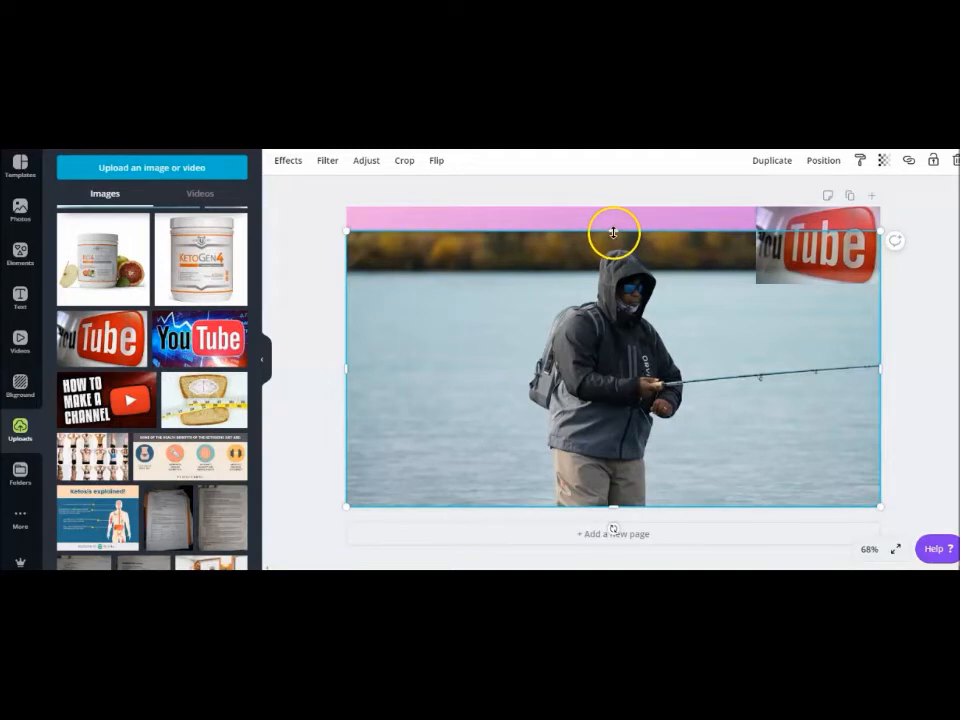
{"action": "left_click_drag", "start_coordinate": [614, 228], "coordinate": [615, 210]}
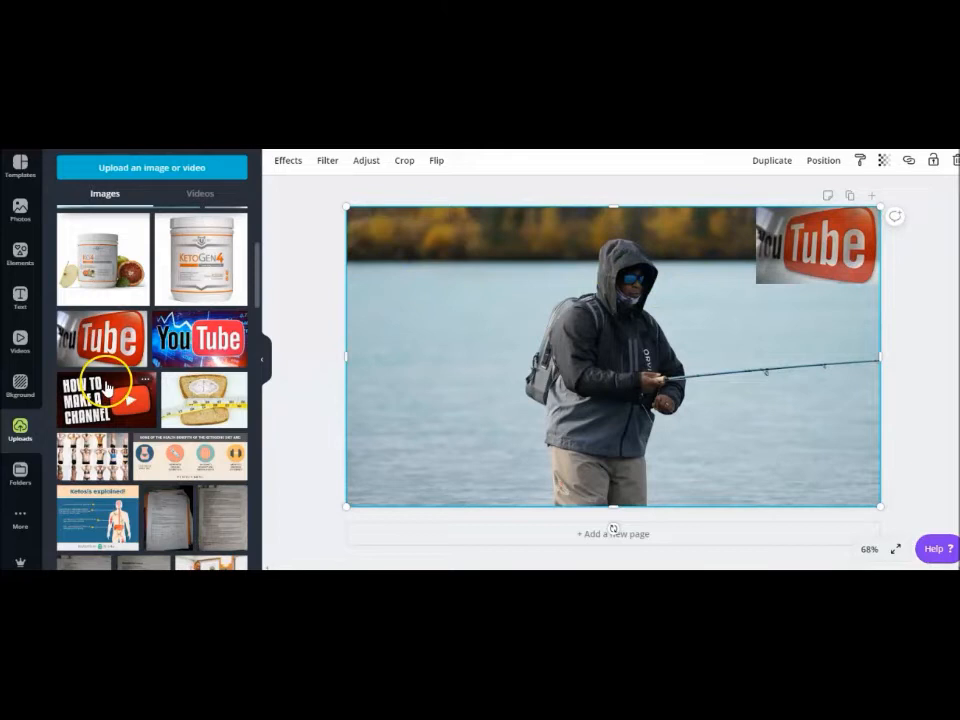
Add the uploaded "Reel Fishing with Upstream" image, shrink it, and place it in the page's lower-left corner
{"action": "scroll", "coordinate": [111, 387], "scroll_direction": "down", "scroll_amount": 3}
{"action": "scroll", "coordinate": [111, 387], "scroll_direction": "down", "scroll_amount": 5}
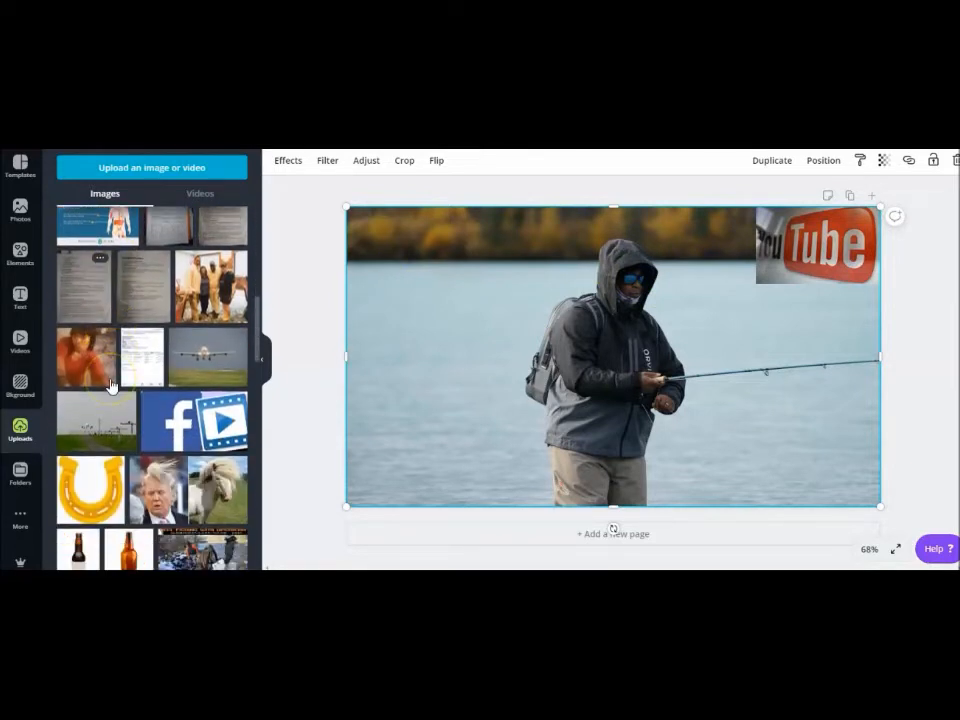
{"action": "scroll", "coordinate": [113, 385], "scroll_direction": "down", "scroll_amount": 2}
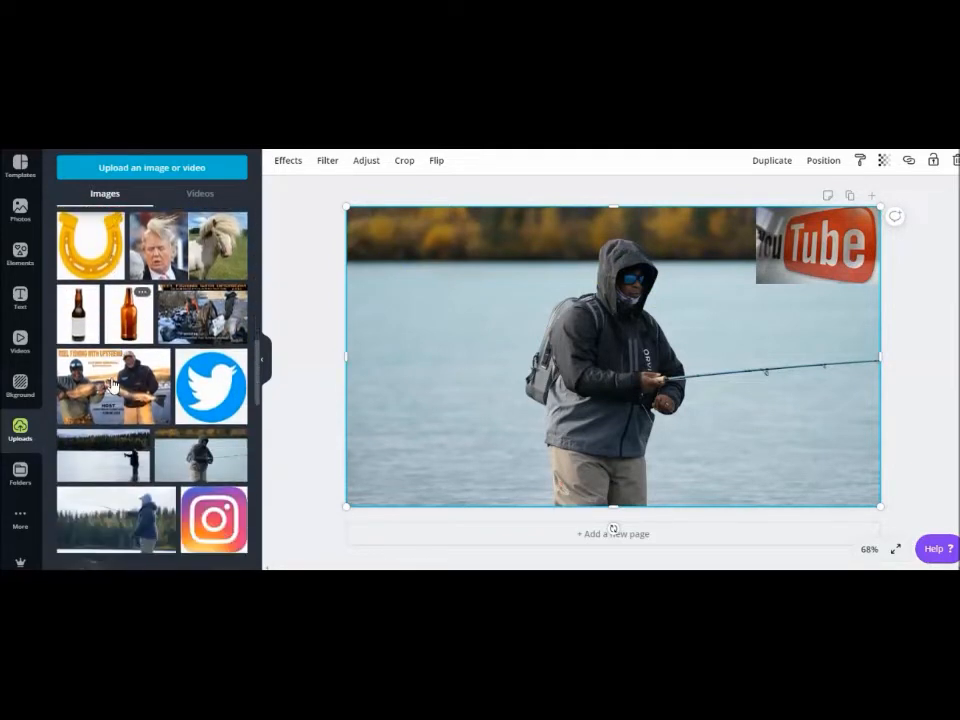
{"action": "left_click", "coordinate": [108, 390]}
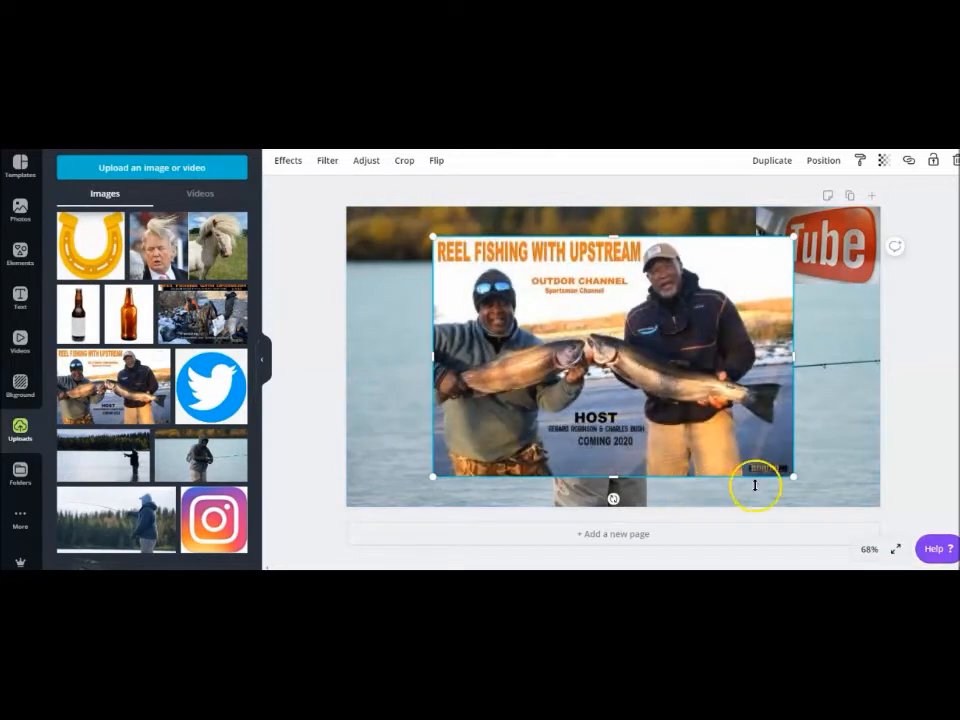
{"action": "left_click_drag", "start_coordinate": [768, 458], "coordinate": [531, 364]}
{"action": "left_click_drag", "start_coordinate": [503, 297], "coordinate": [413, 482]}
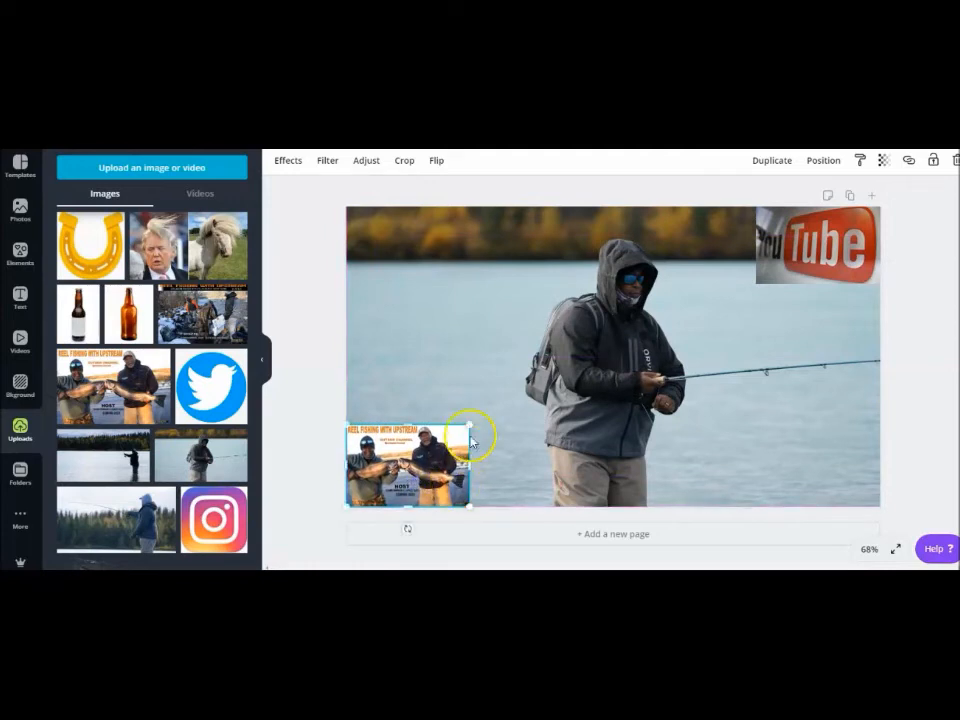
{"action": "left_click", "coordinate": [444, 386]}
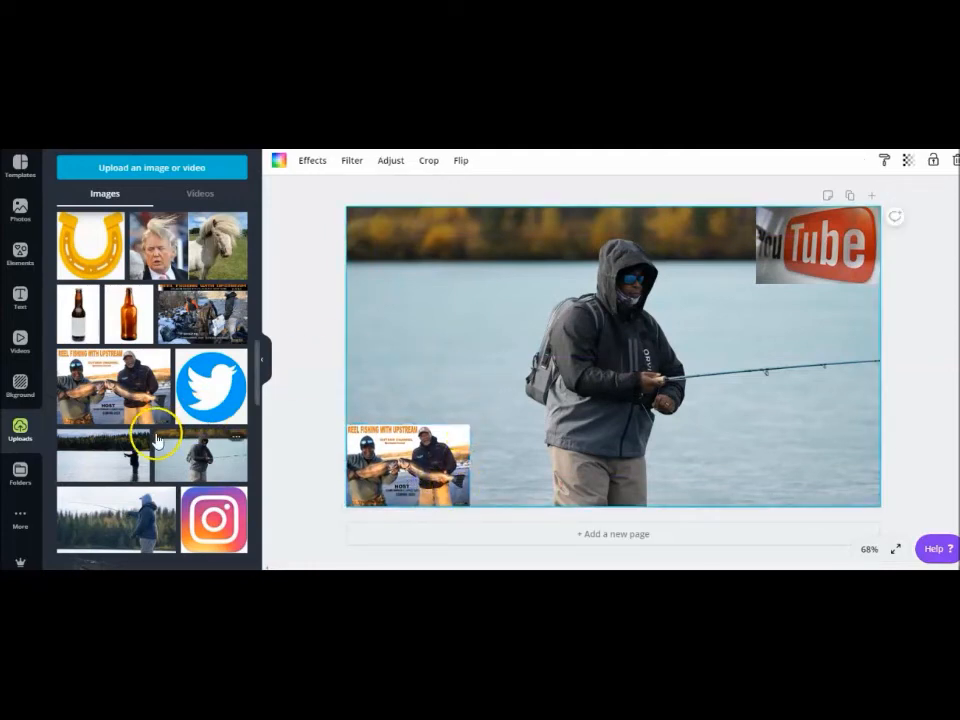
Add the trending stock photo of hands holding blueberries, shrink it, and place it in the page's upper-left corner
{"action": "left_click", "coordinate": [19, 209]}
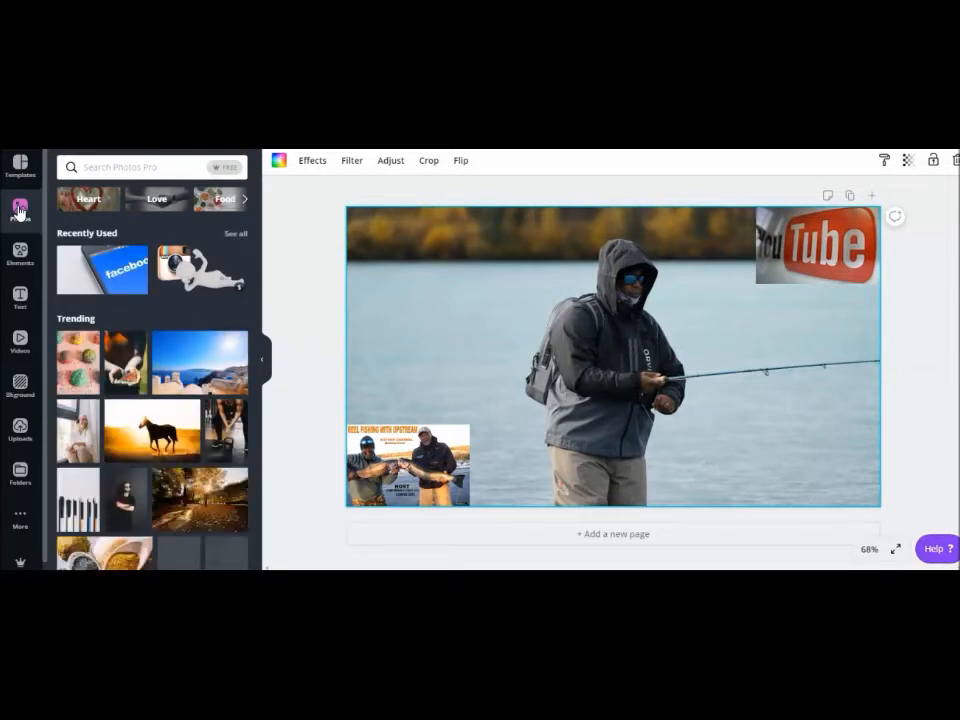
{"action": "left_click", "coordinate": [163, 272]}
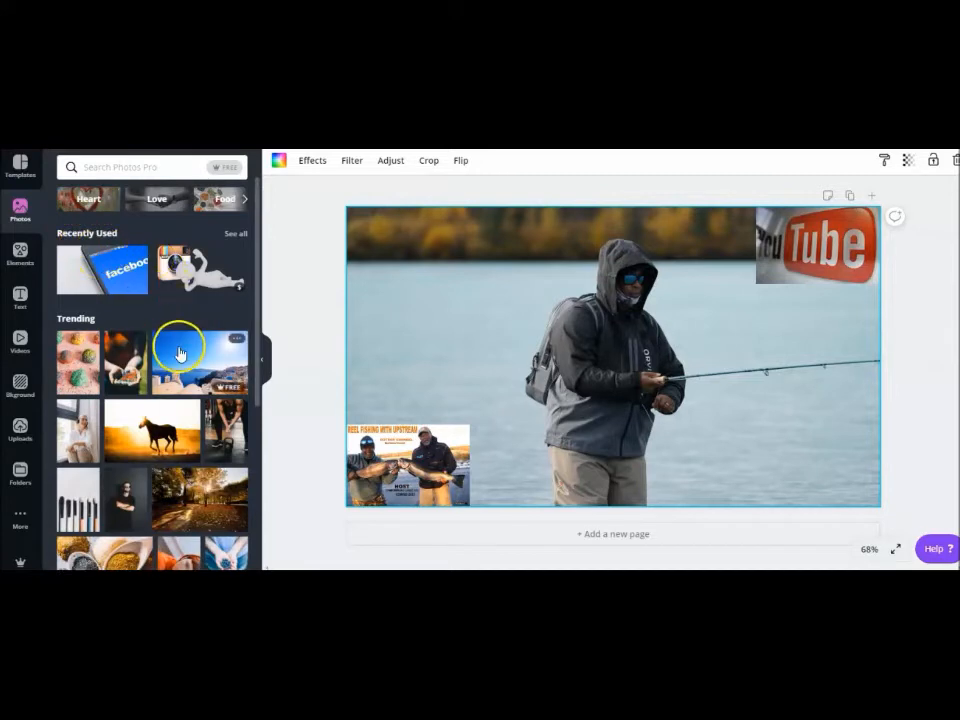
{"action": "scroll", "coordinate": [180, 354], "scroll_direction": "down", "scroll_amount": 3}
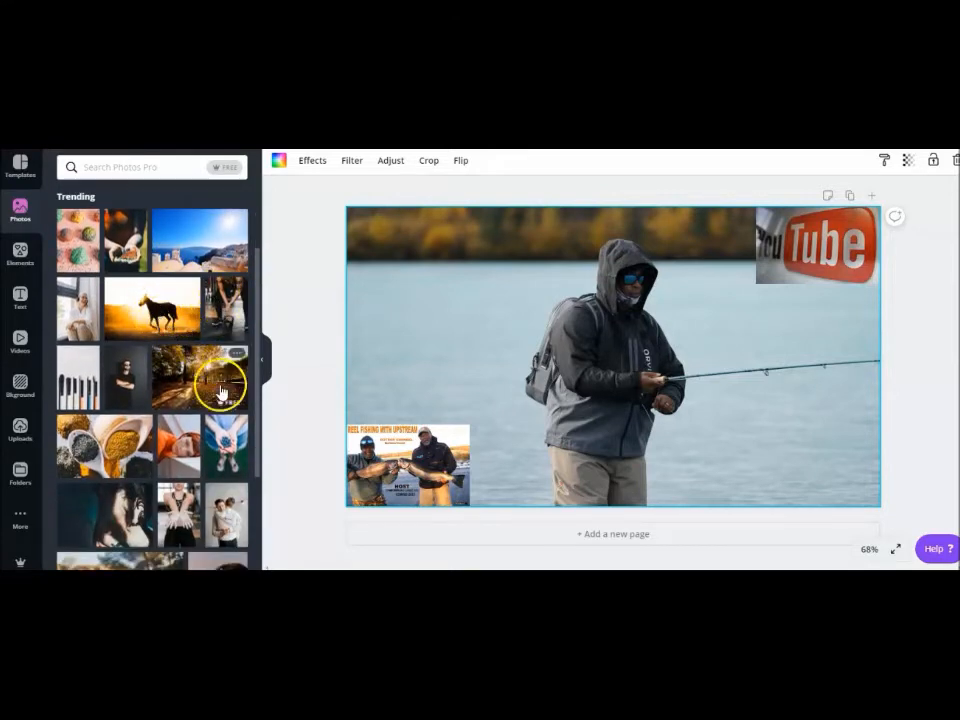
{"action": "left_click", "coordinate": [232, 452]}
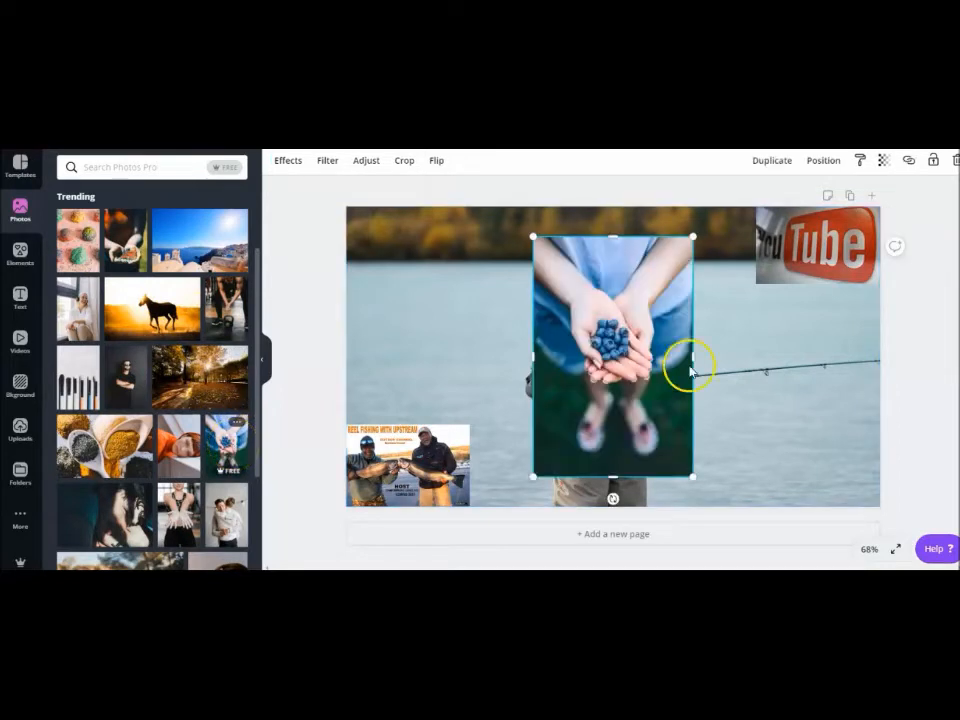
{"action": "left_click_drag", "start_coordinate": [553, 332], "coordinate": [486, 315]}
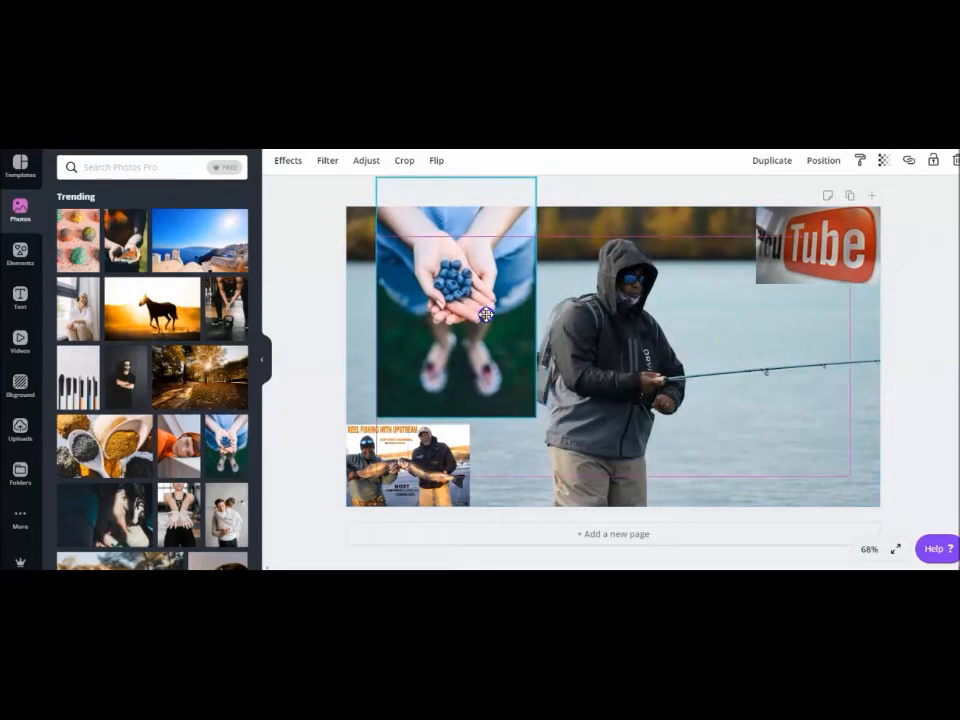
{"action": "left_click_drag", "start_coordinate": [510, 395], "coordinate": [414, 309]}
{"action": "left_click", "coordinate": [478, 318]}
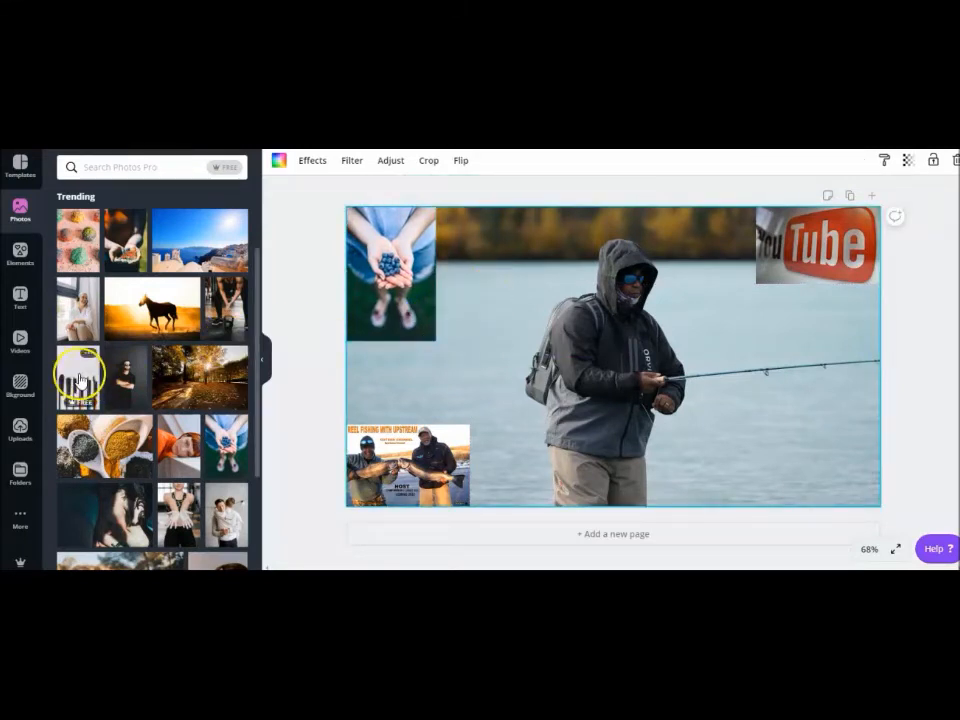
Add a heading text box, move it above the fisherman near the page's top edge, and widen it
{"action": "left_click", "coordinate": [19, 302]}
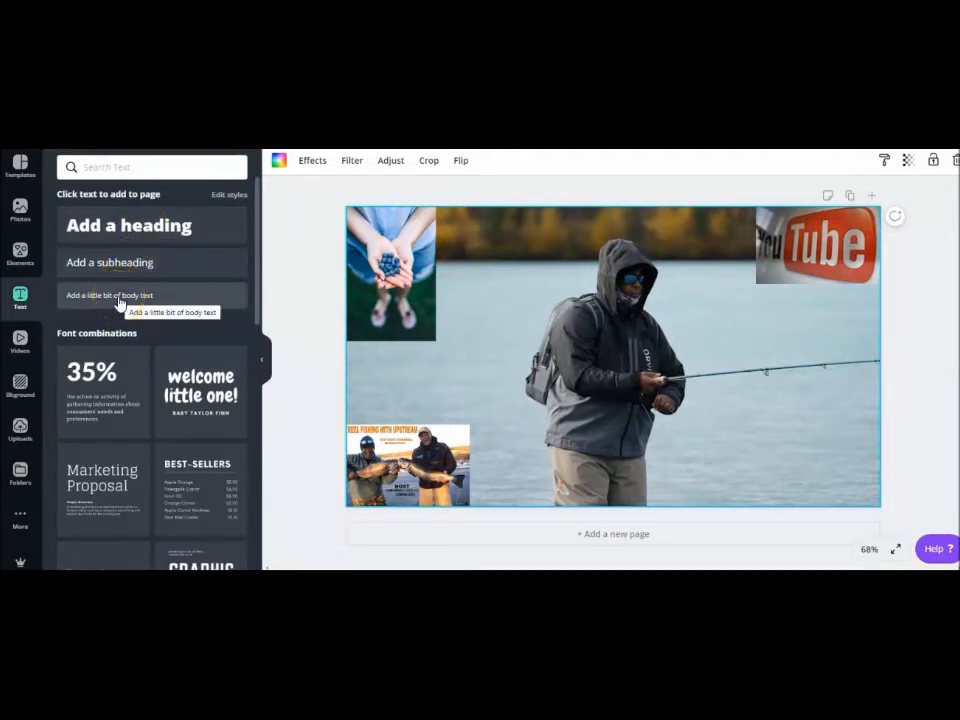
{"action": "left_click", "coordinate": [140, 231]}
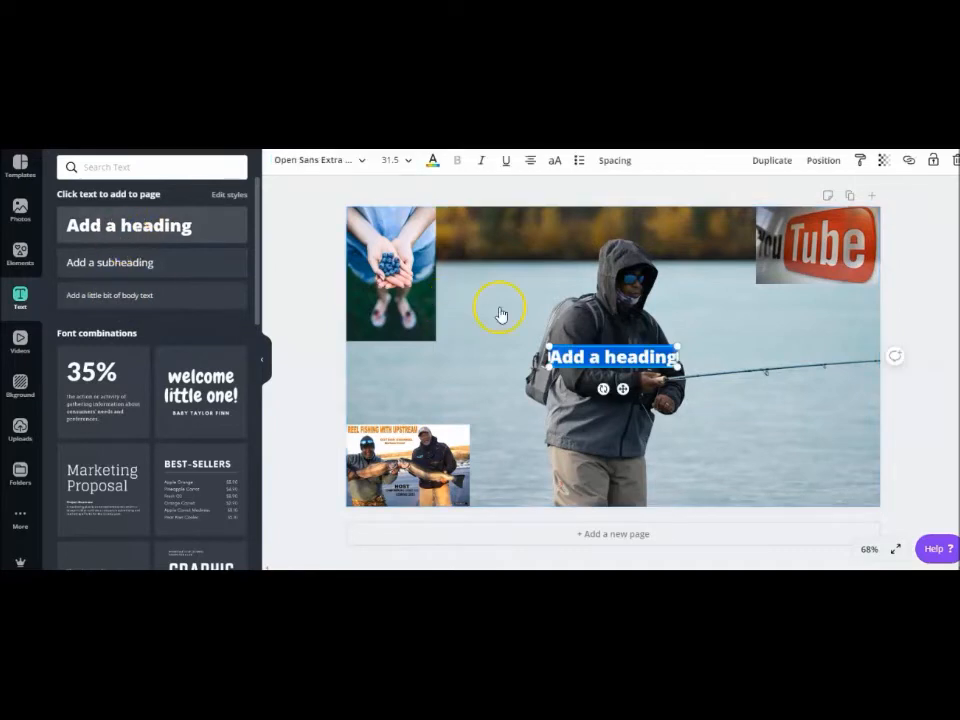
{"action": "left_click_drag", "start_coordinate": [614, 345], "coordinate": [608, 223]}
{"action": "left_click_drag", "start_coordinate": [668, 234], "coordinate": [731, 234]}
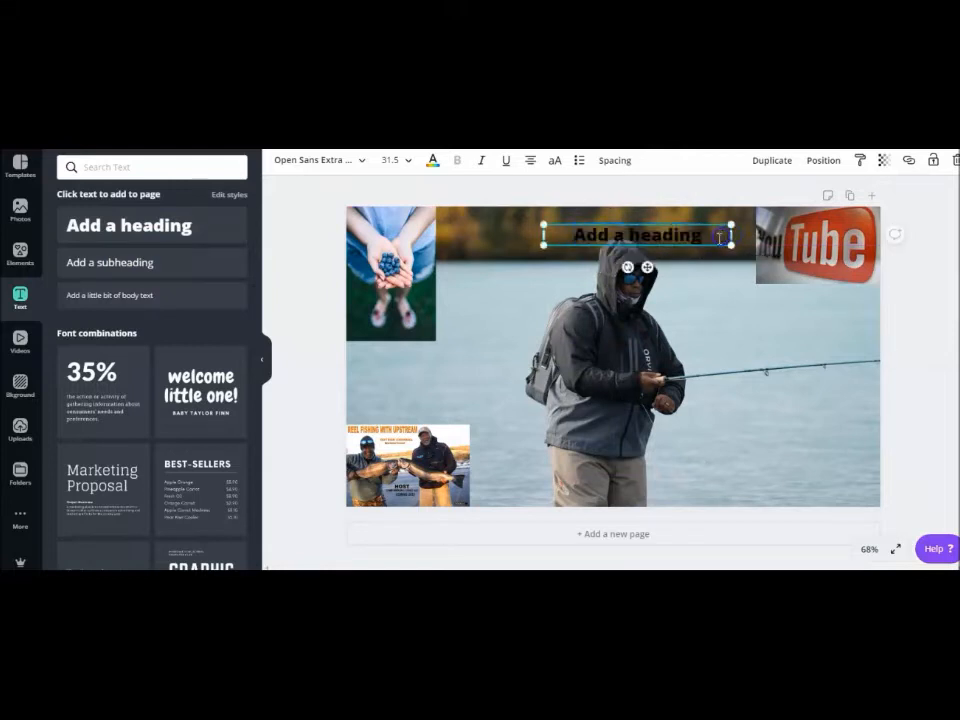
Replace the placeholder heading text with "Showtime on the fishing Channel"
{"action": "key", "text": "BackSpace"}
{"action": "key", "text": "BackSpace"}
{"action": "key", "text": "BackSpace"}
{"action": "key", "text": "BackSpace"}
{"action": "key", "text": "BackSpace"}
{"action": "key", "text": "BackSpace"}
{"action": "key", "text": "BackSpace"}
{"action": "key", "text": "BackSpace"}
{"action": "key", "text": "BackSpace"}
{"action": "key", "text": "BackSpace"}
{"action": "key", "text": "BackSpace"}
{"action": "key", "text": "BackSpace"}
{"action": "key", "text": "BackSpace"}
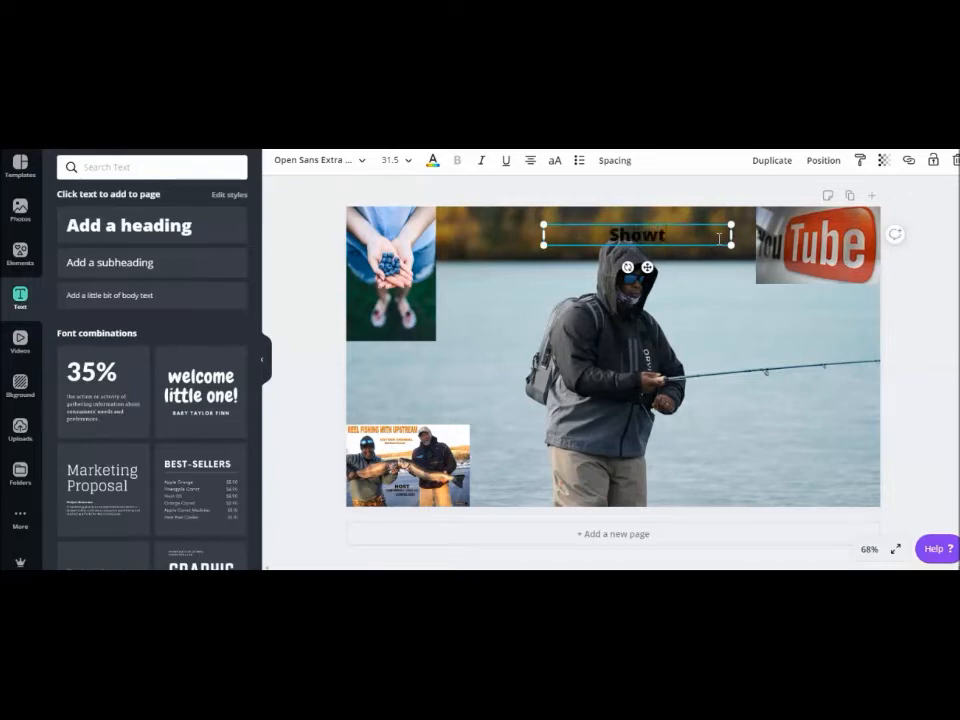
{"action": "type", "text": "Showtime on t"}
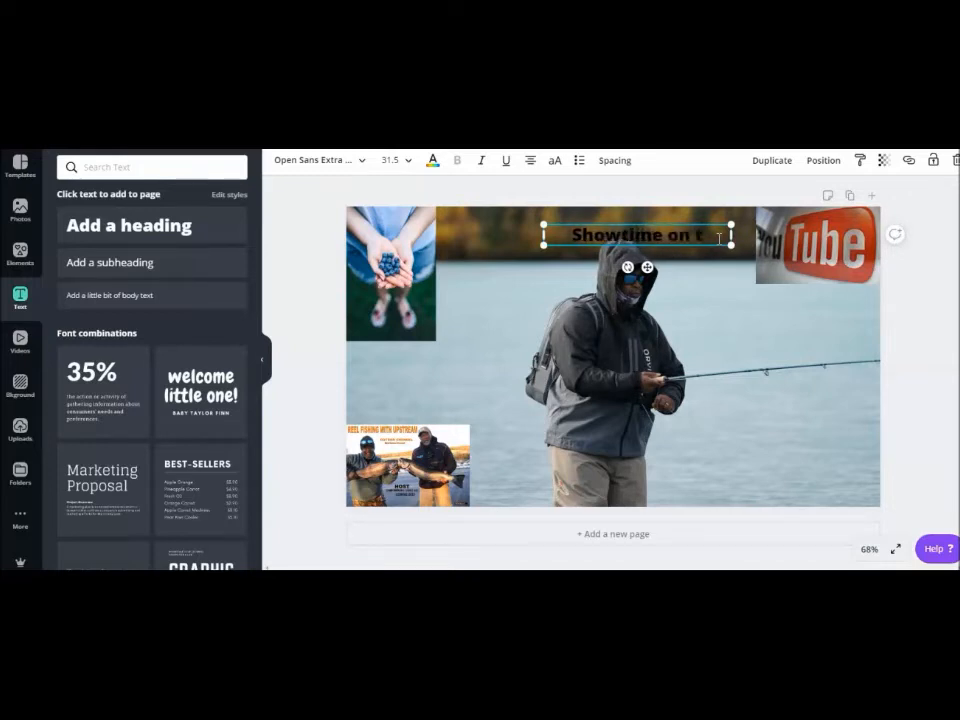
{"action": "type", "text": "he f"}
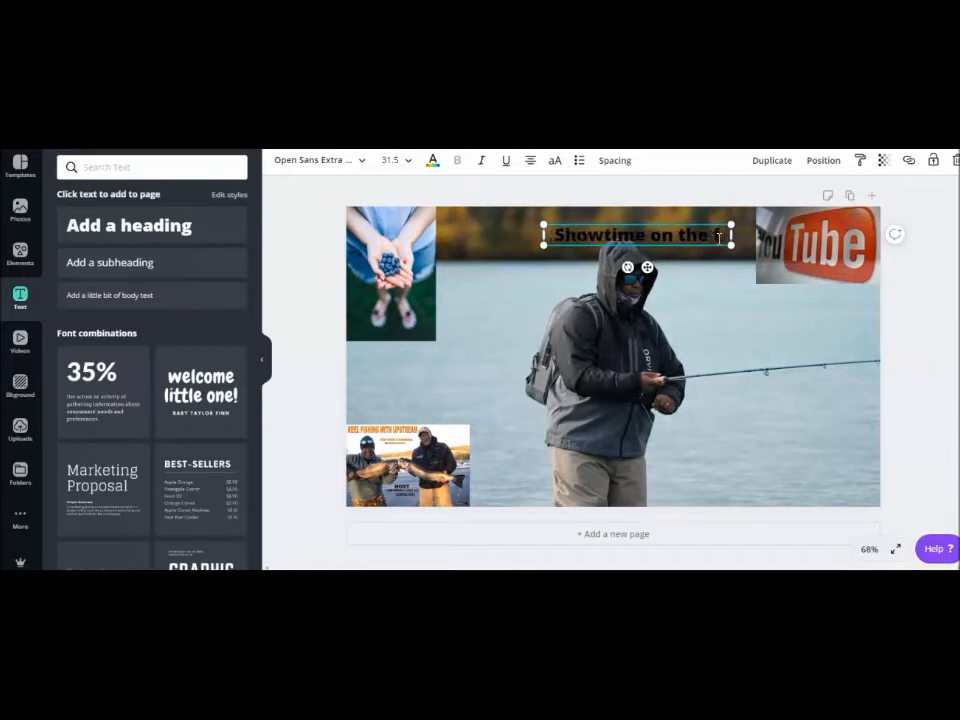
{"action": "type", "text": "i"}
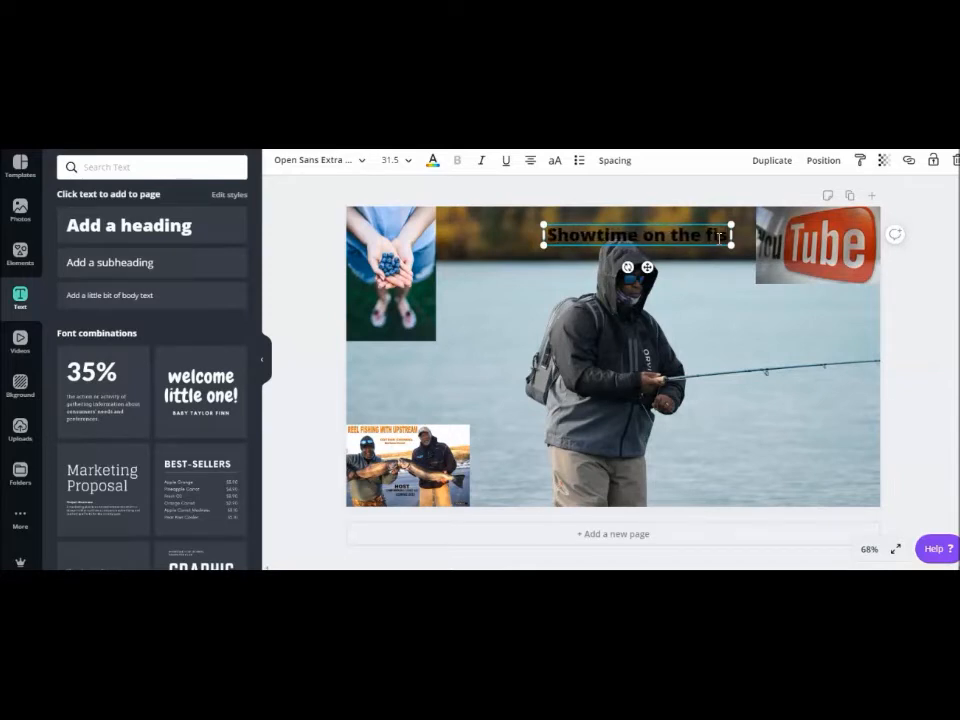
{"action": "type", "text": "shing C"}
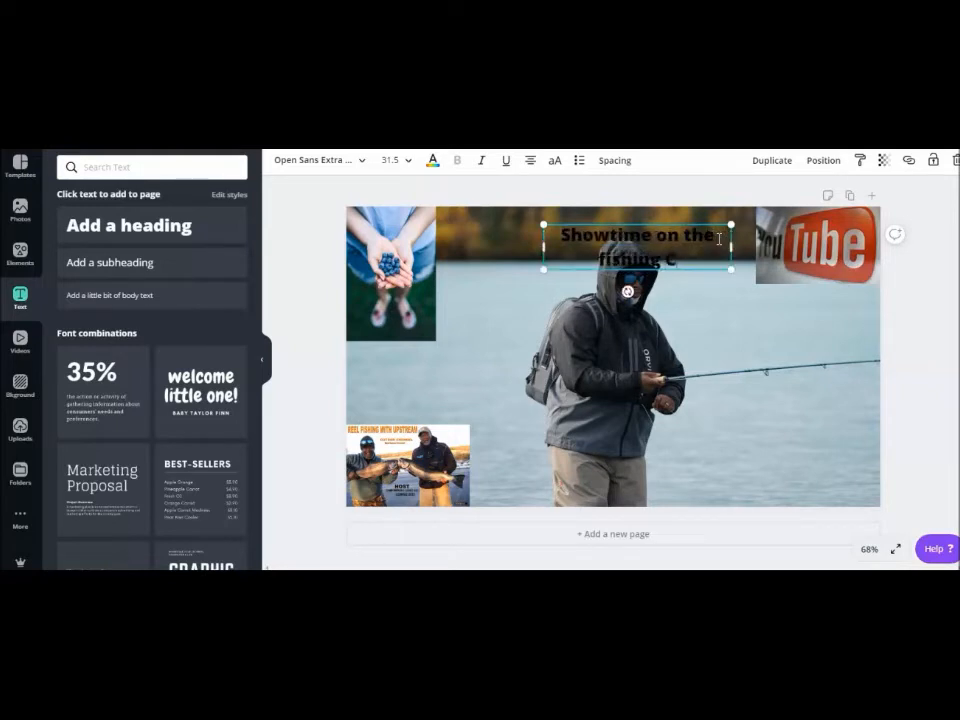
{"action": "type", "text": "hannel"}
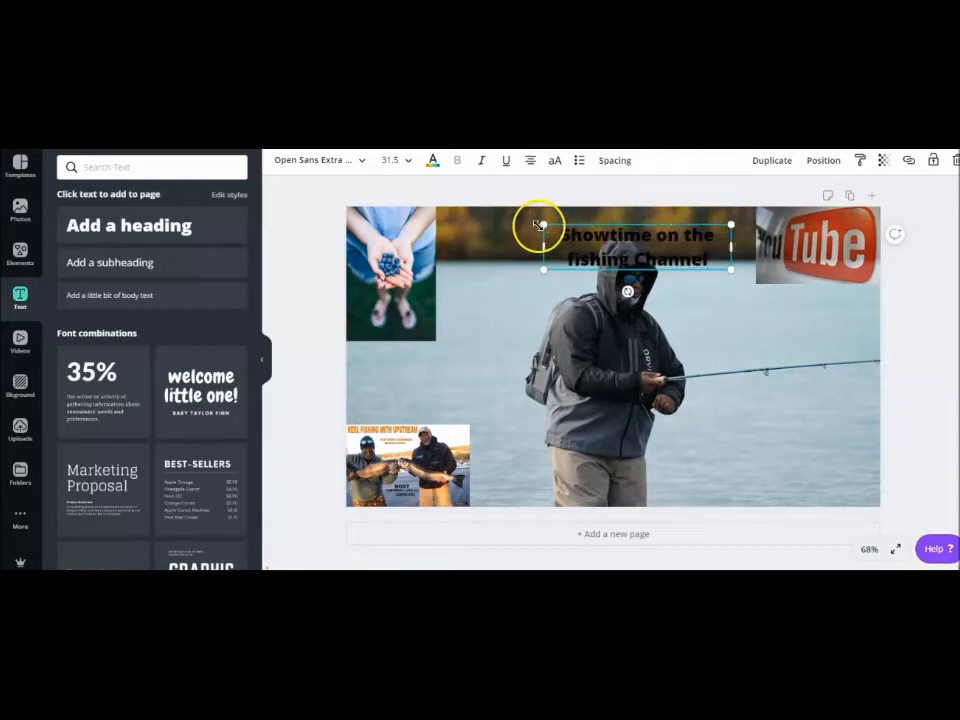
Enlarge the heading to a font size of about 45 and shrink the blueberry photo in the page's upper-left corner
{"action": "left_click_drag", "start_coordinate": [540, 223], "coordinate": [461, 204]}
{"action": "left_click", "coordinate": [580, 225]}
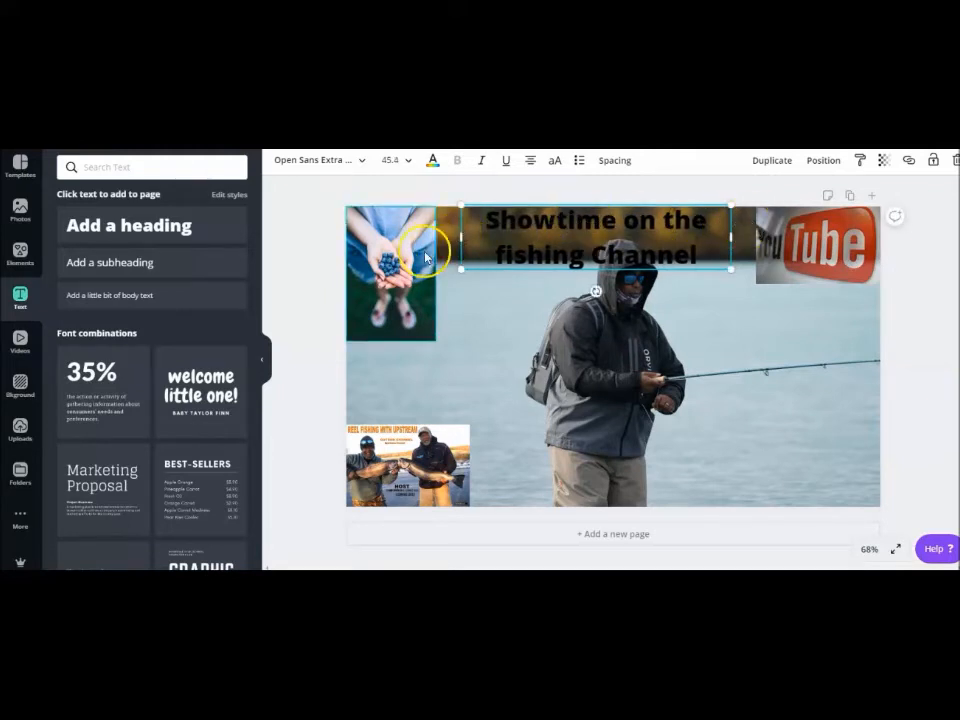
{"action": "left_click", "coordinate": [429, 323]}
{"action": "left_click_drag", "start_coordinate": [431, 328], "coordinate": [407, 299]}
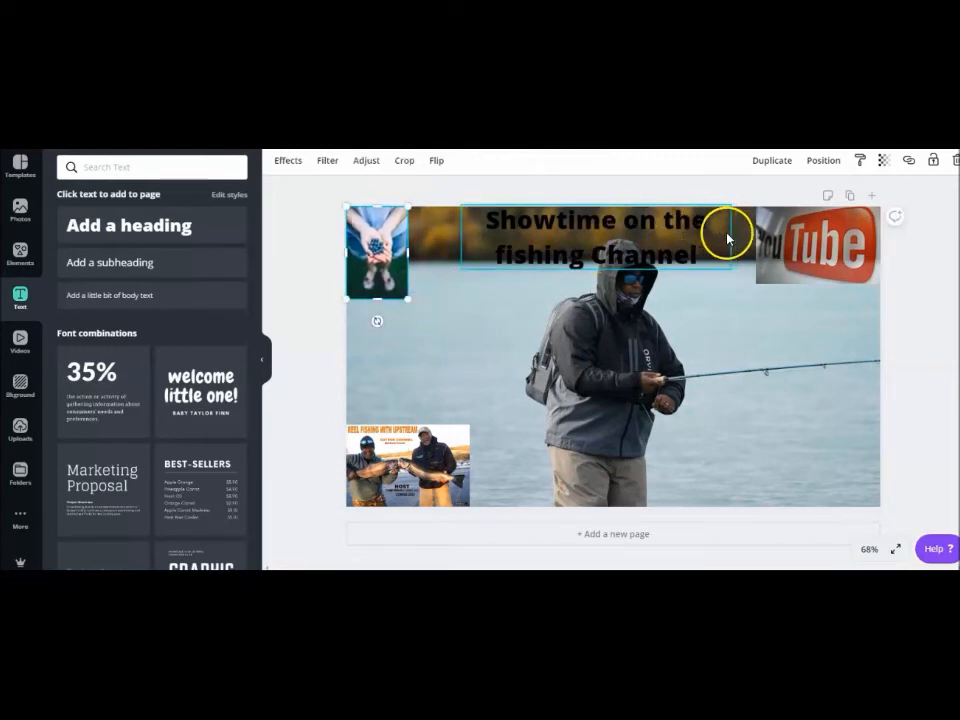
Widen the heading's text box on both sides so it spans from the blueberry photo to the YouTube logo
{"action": "left_click", "coordinate": [690, 238]}
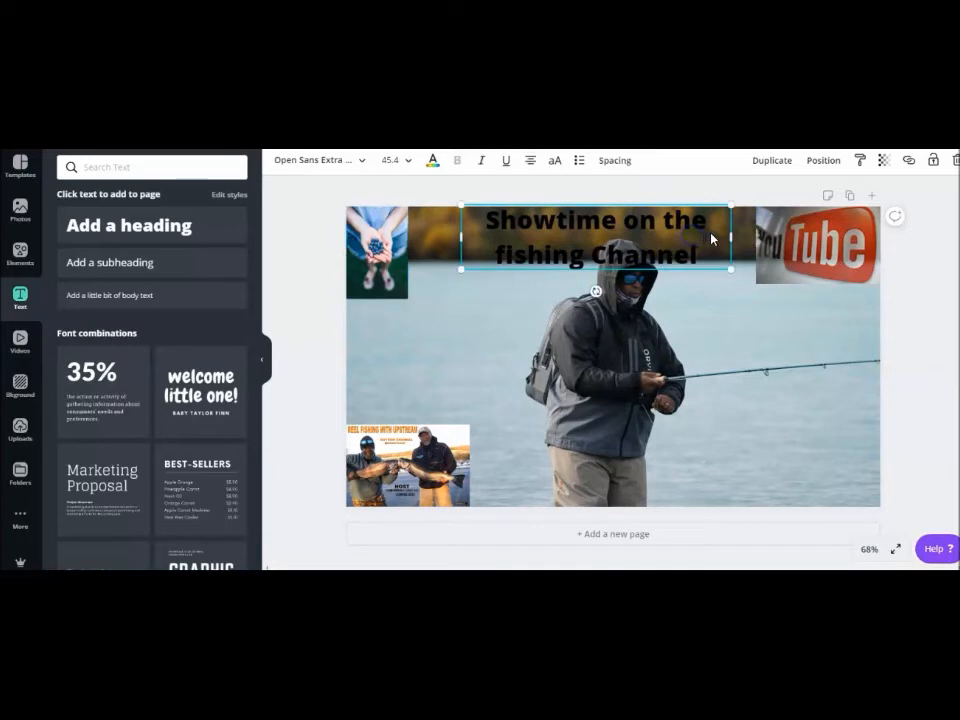
{"action": "left_click_drag", "start_coordinate": [730, 236], "coordinate": [755, 238]}
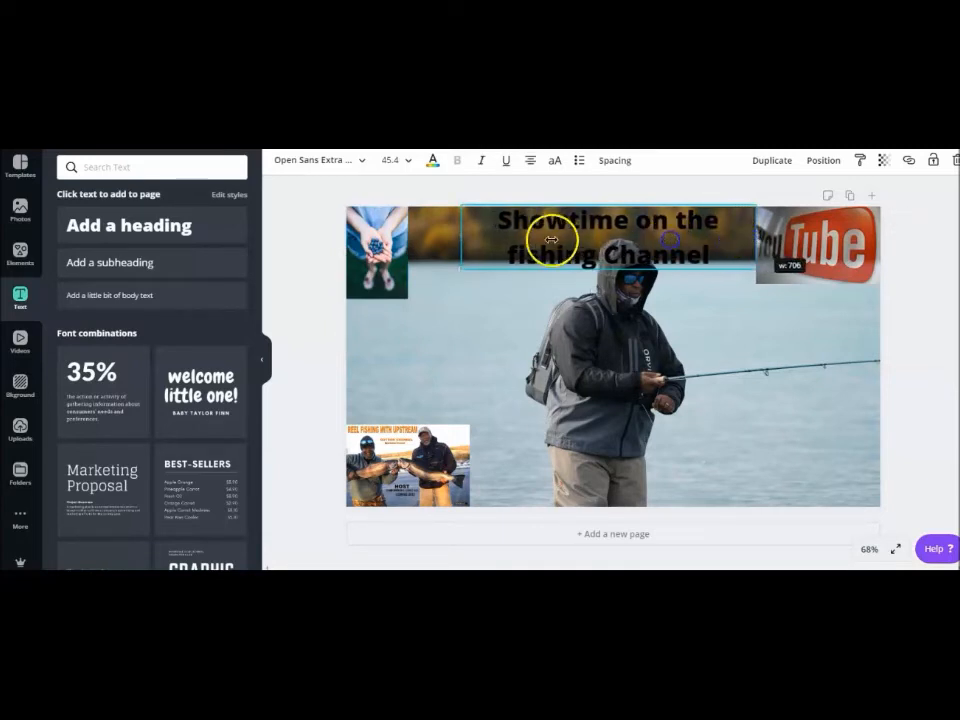
{"action": "left_click_drag", "start_coordinate": [460, 236], "coordinate": [411, 233]}
Change the whole heading's font to Abibas and set its size to 36
{"action": "left_click", "coordinate": [648, 259]}
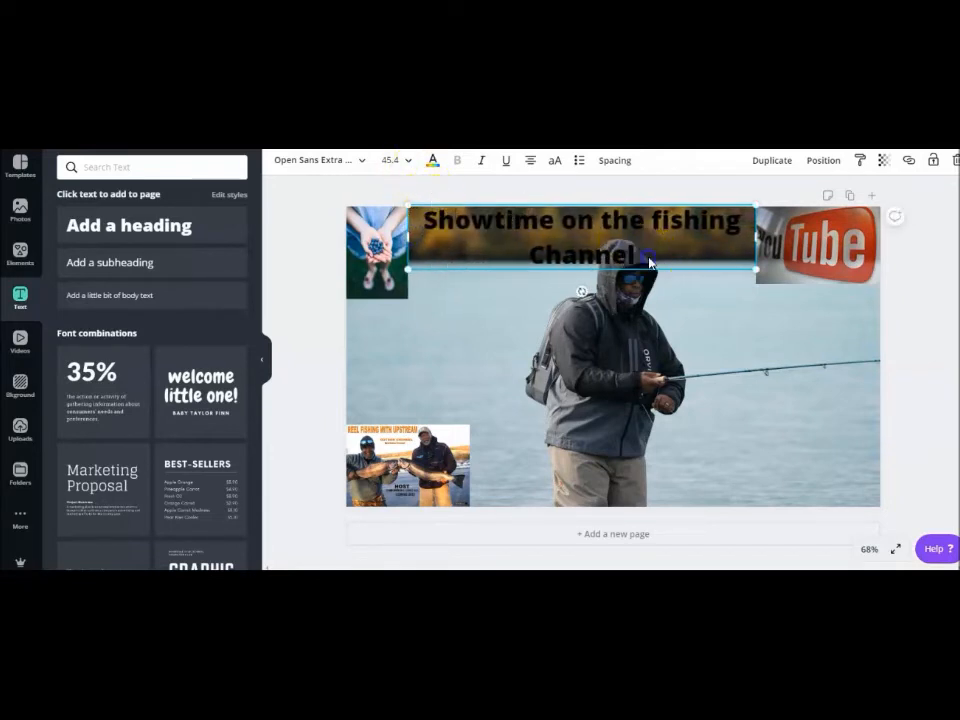
{"action": "left_click_drag", "start_coordinate": [648, 256], "coordinate": [425, 227]}
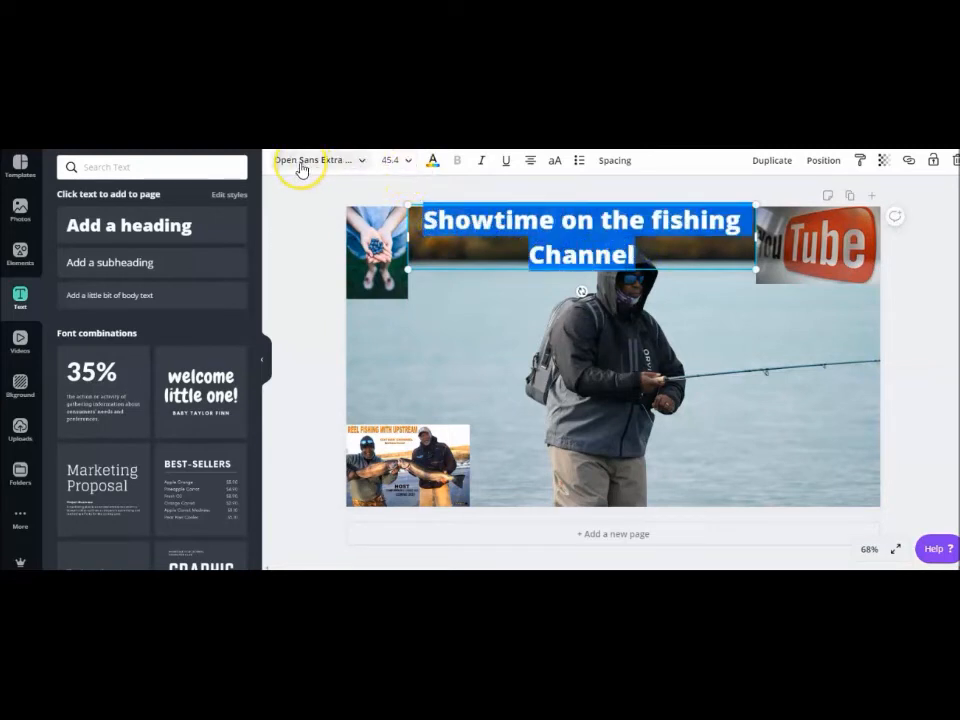
{"action": "left_click", "coordinate": [362, 167]}
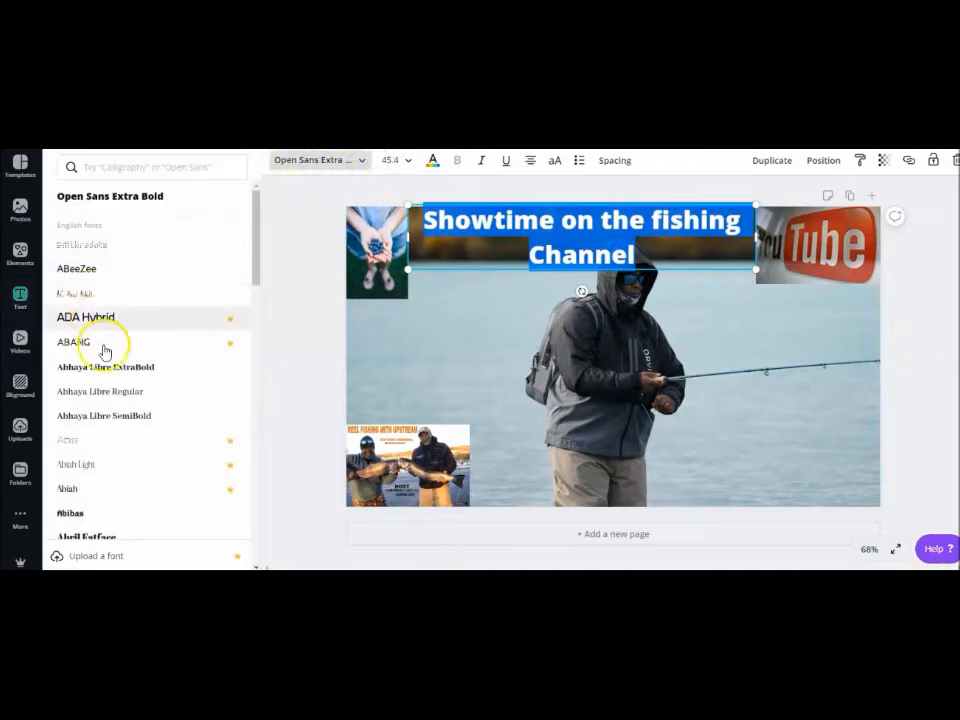
{"action": "left_click", "coordinate": [84, 515]}
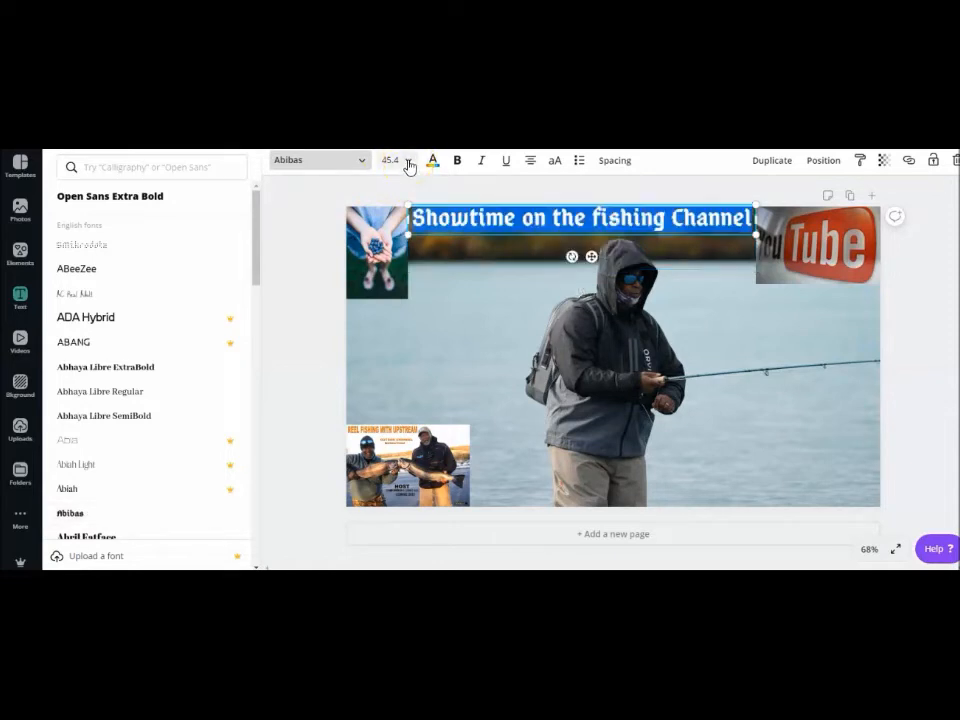
{"action": "left_click", "coordinate": [408, 164]}
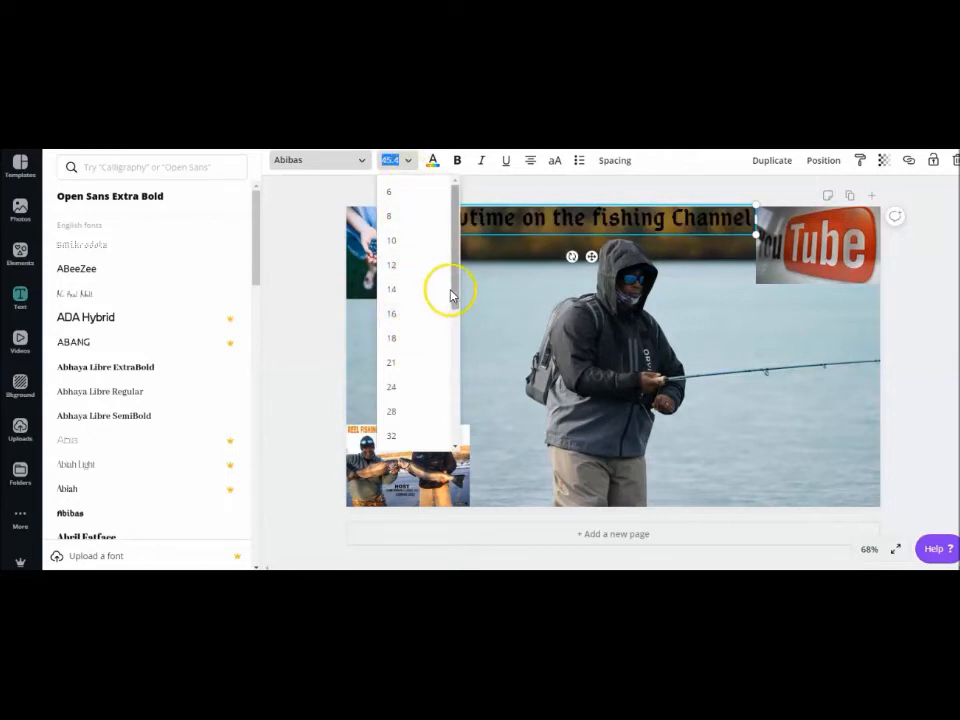
{"action": "left_click_drag", "start_coordinate": [461, 270], "coordinate": [454, 346]}
{"action": "left_click", "coordinate": [392, 283]}
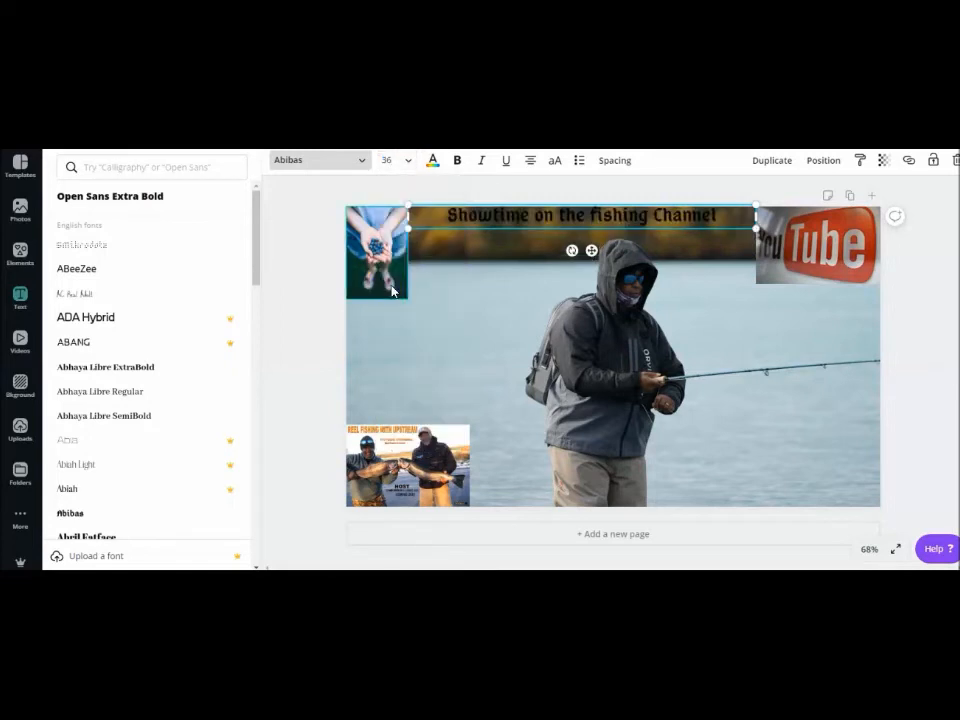
{"action": "left_click", "coordinate": [719, 276]}
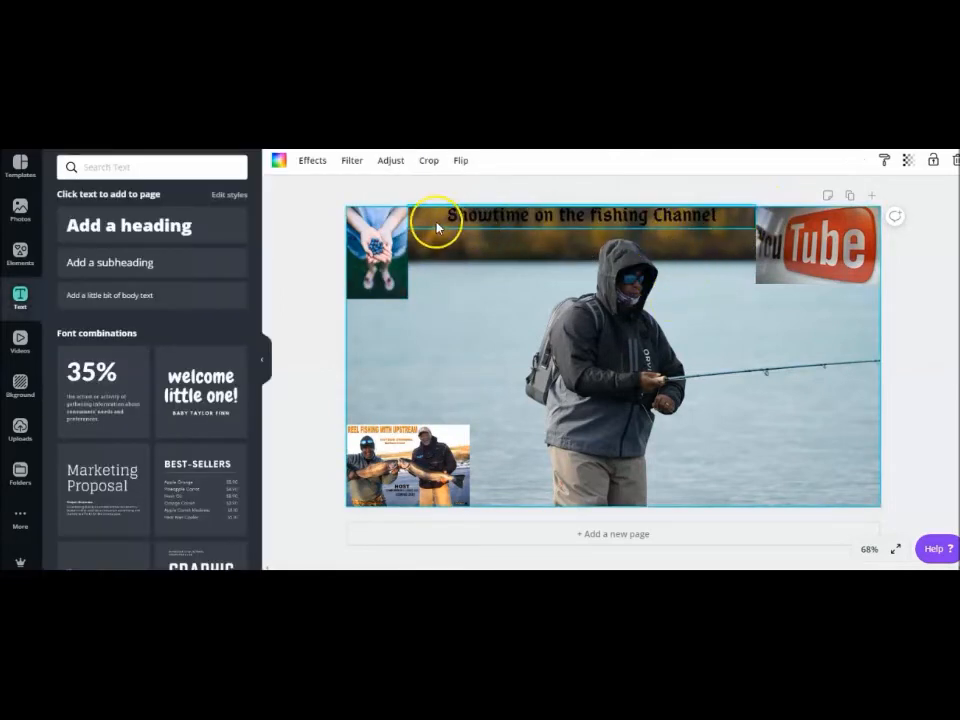
Move the heading slightly below the page's top edge, between the blueberry photo and the YouTube logo
{"action": "left_click", "coordinate": [727, 221]}
{"action": "left_click_drag", "start_coordinate": [727, 221], "coordinate": [558, 218]}
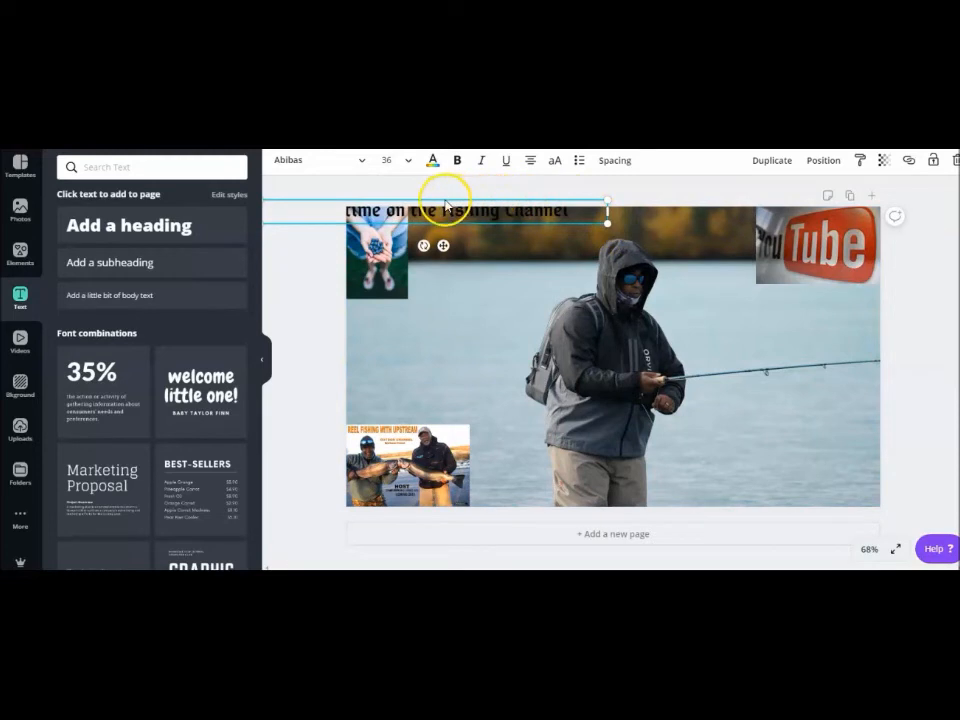
{"action": "left_click_drag", "start_coordinate": [456, 210], "coordinate": [581, 214]}
Recolor the entire heading text light orange
{"action": "left_click", "coordinate": [708, 222]}
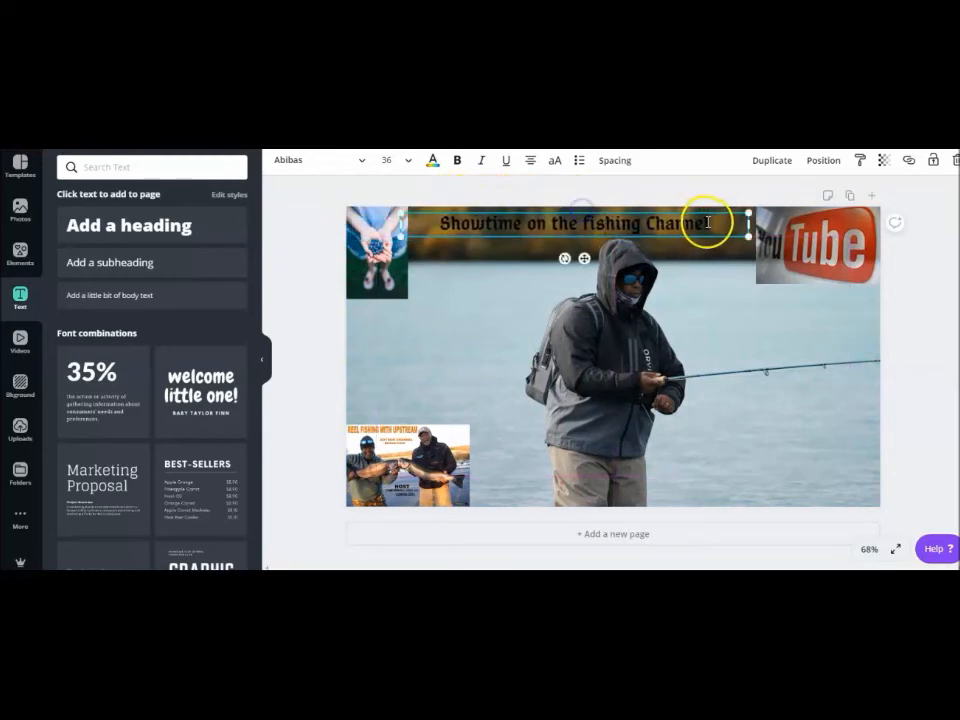
{"action": "left_click_drag", "start_coordinate": [717, 222], "coordinate": [463, 223]}
{"action": "left_click", "coordinate": [431, 162]}
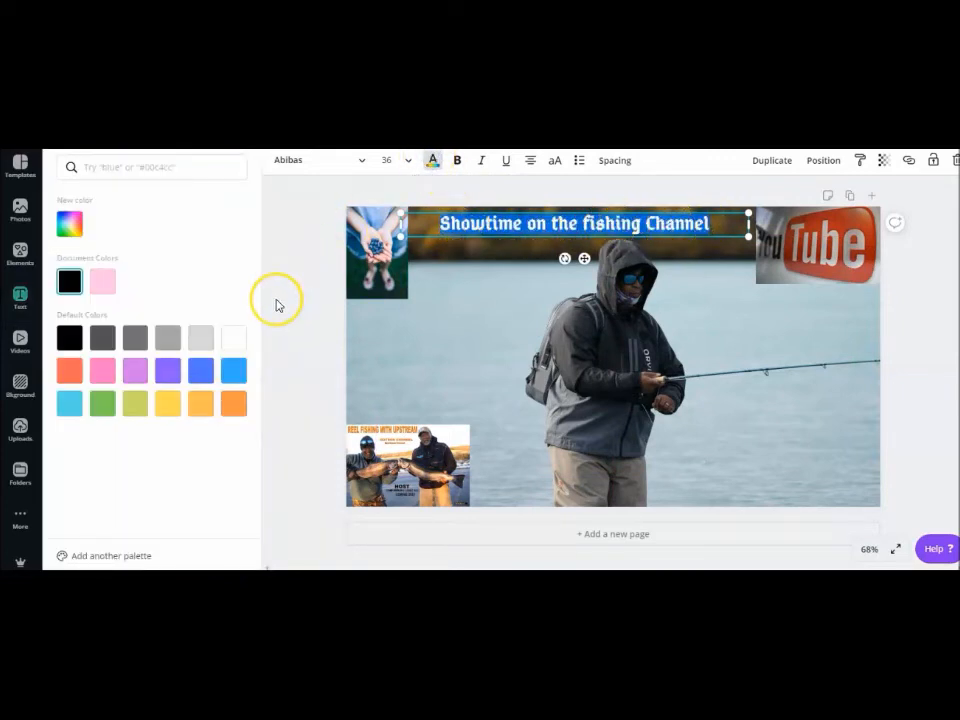
{"action": "left_click", "coordinate": [199, 405]}
{"action": "left_click", "coordinate": [495, 322]}
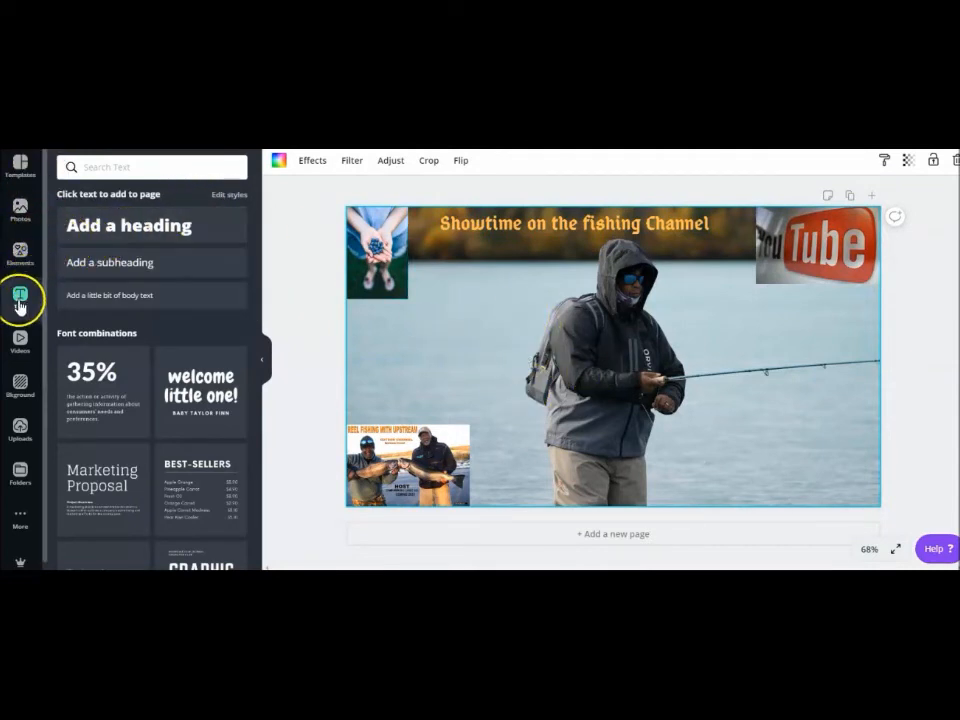
Add a subheading text box and place it in the page's lower-right corner
{"action": "left_click", "coordinate": [103, 264]}
{"action": "left_click", "coordinate": [606, 346]}
{"action": "left_click_drag", "start_coordinate": [606, 346], "coordinate": [868, 493]}
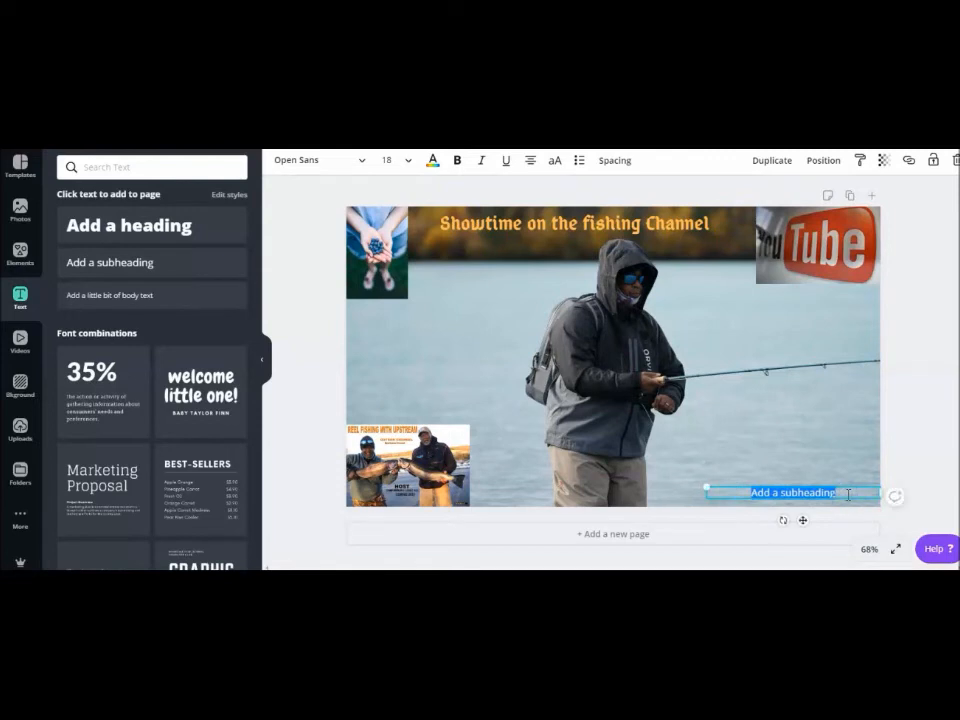
Replace the placeholder subheading text with "Upstream Prouctions on Youtube"
{"action": "key", "text": "BackSpace"}
{"action": "key", "text": "BackSpace"}
{"action": "key", "text": "BackSpace"}
{"action": "key", "text": "BackSpace"}
{"action": "key", "text": "BackSpace"}
{"action": "key", "text": "BackSpace"}
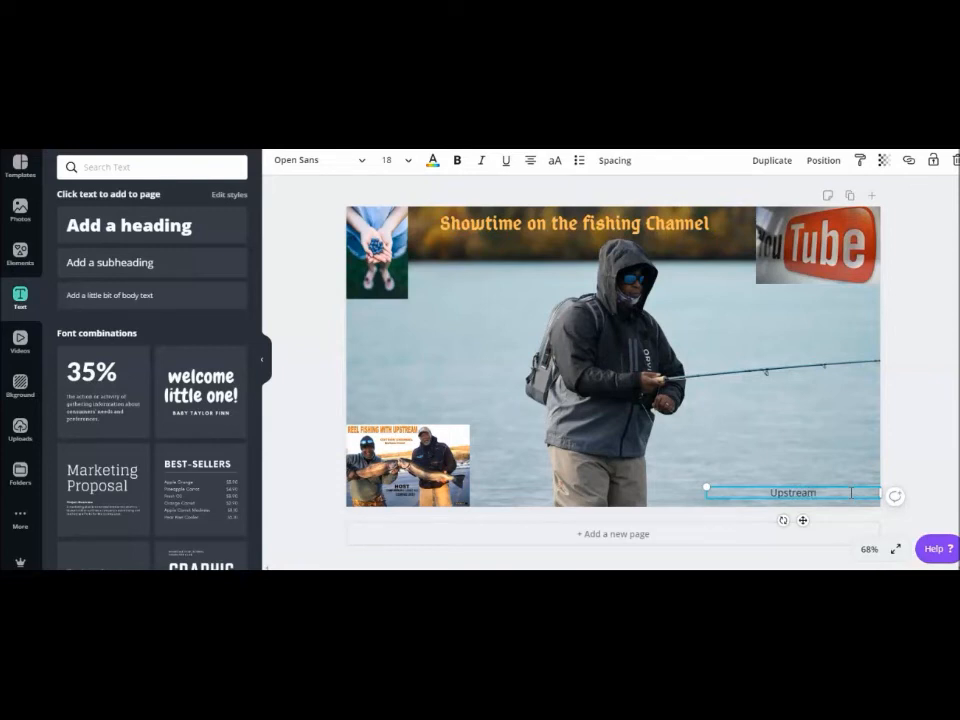
{"action": "type", "text": "rouctions"}
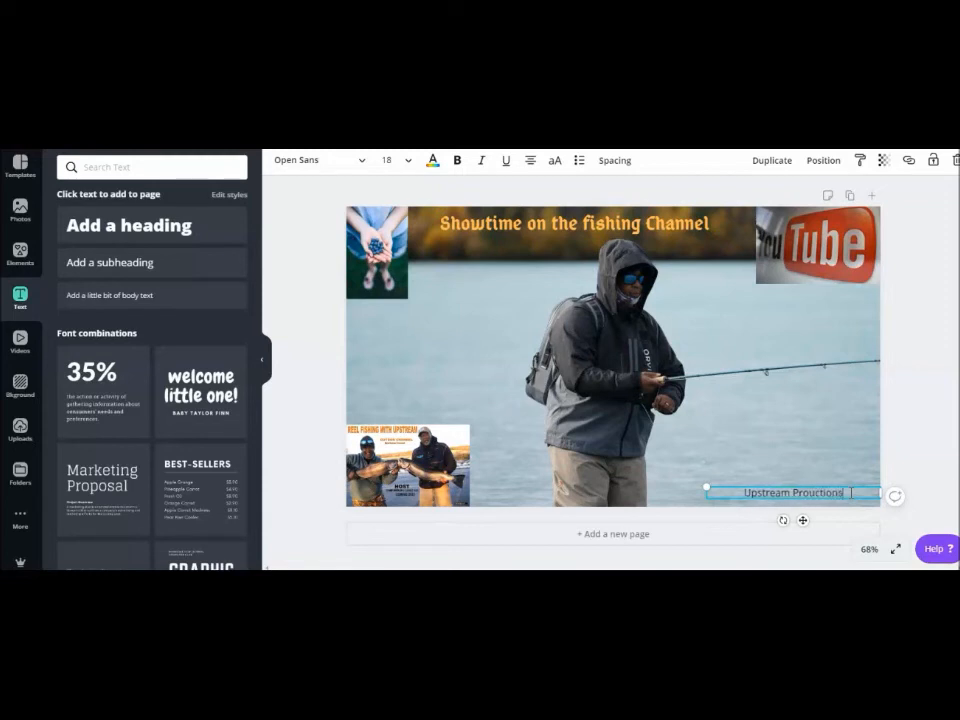
{"action": "type", "text": " on t"}
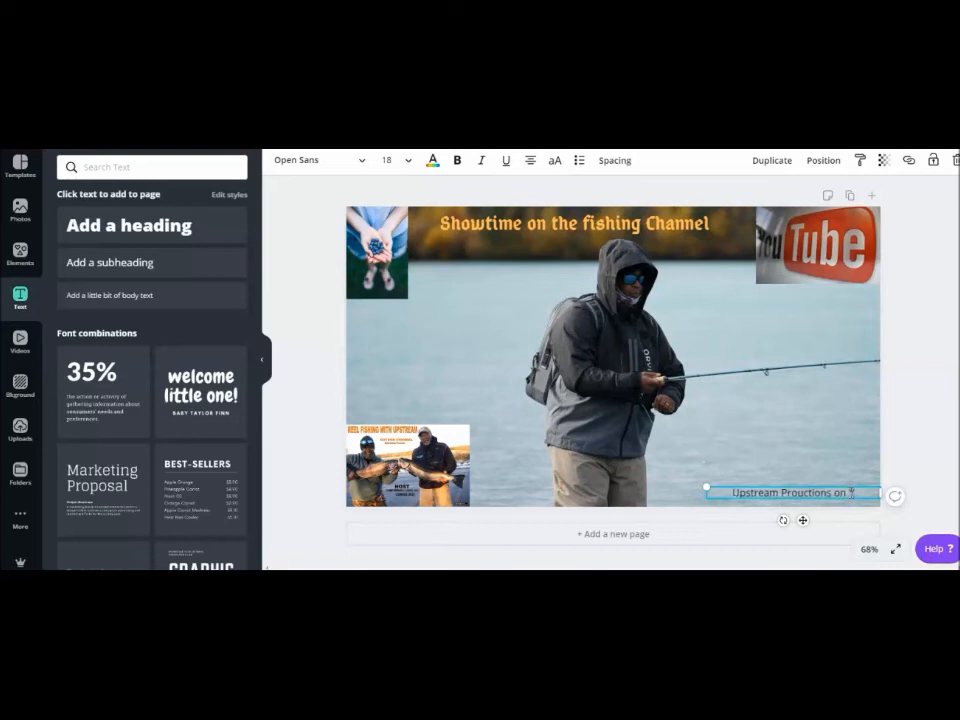
{"action": "type", "text": "outu"}
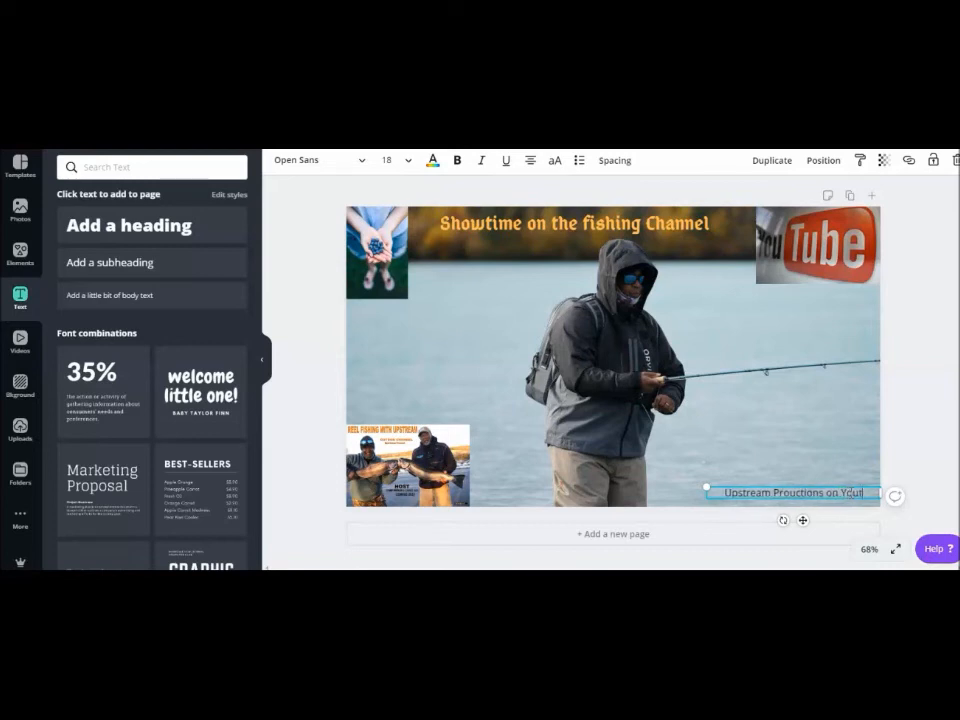
{"action": "type", "text": "be T"}
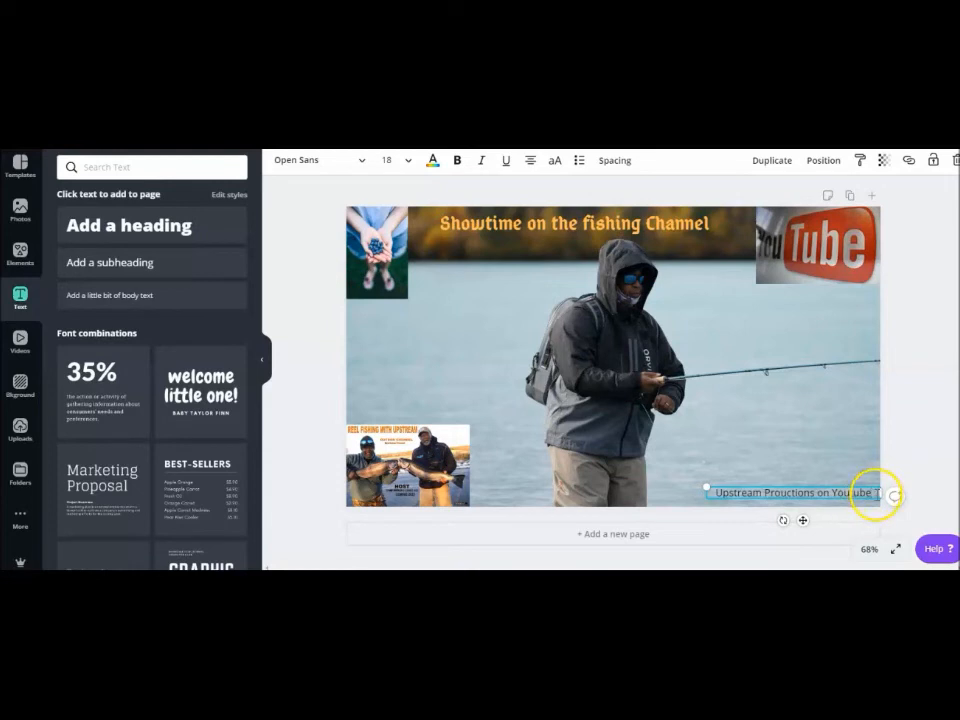
Make the subheading text bold and color it purple
{"action": "left_click_drag", "start_coordinate": [893, 496], "coordinate": [706, 492]}
{"action": "left_click", "coordinate": [455, 161]}
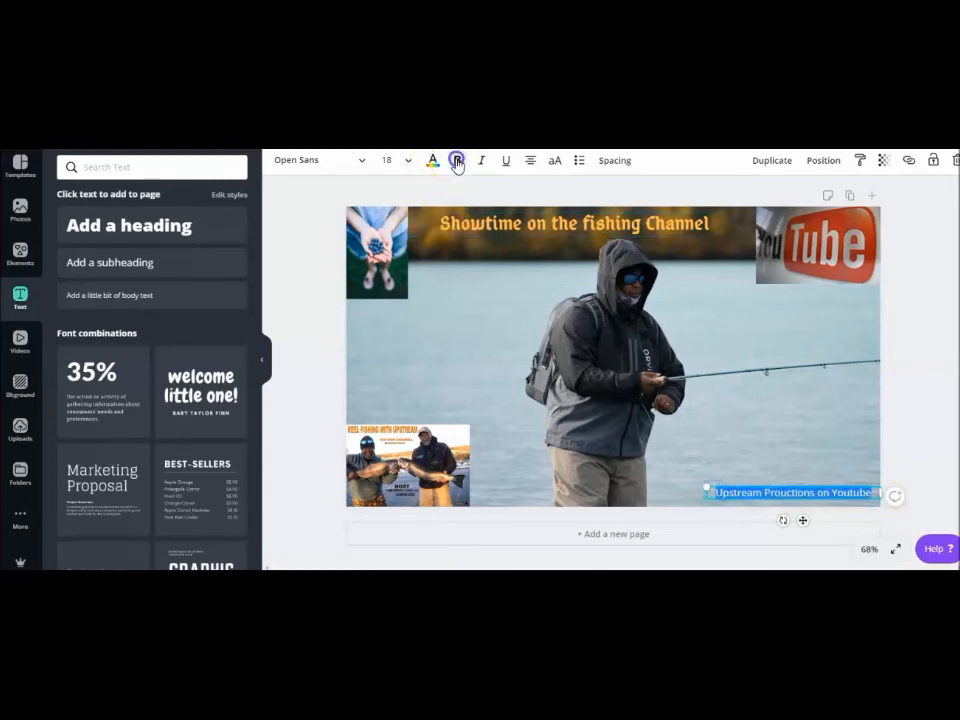
{"action": "left_click", "coordinate": [433, 162]}
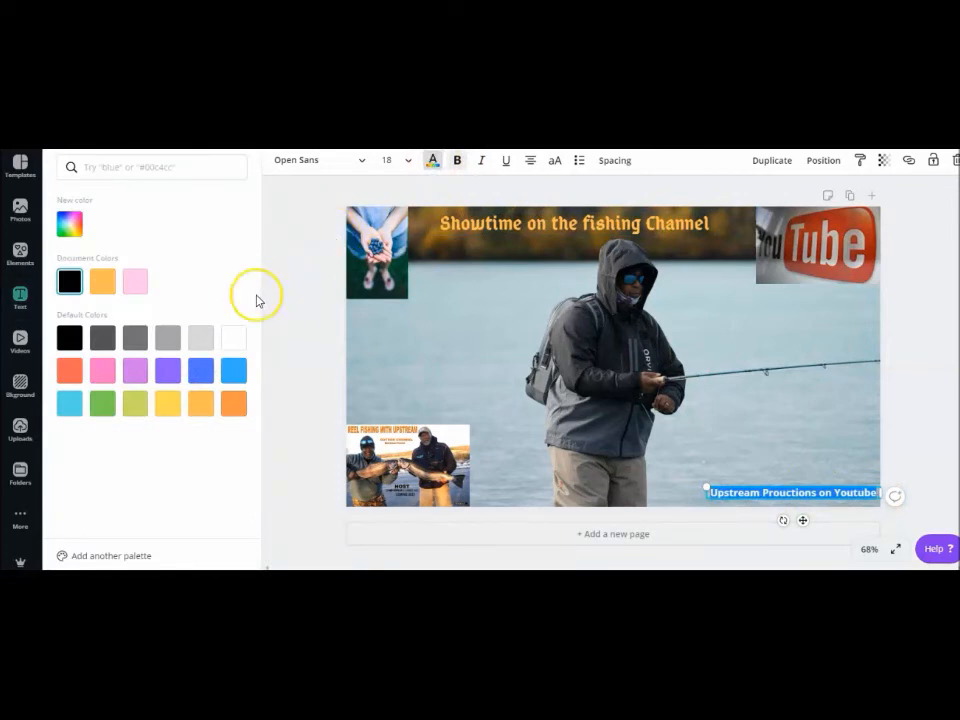
{"action": "left_click", "coordinate": [172, 374]}
{"action": "left_click", "coordinate": [459, 373]}
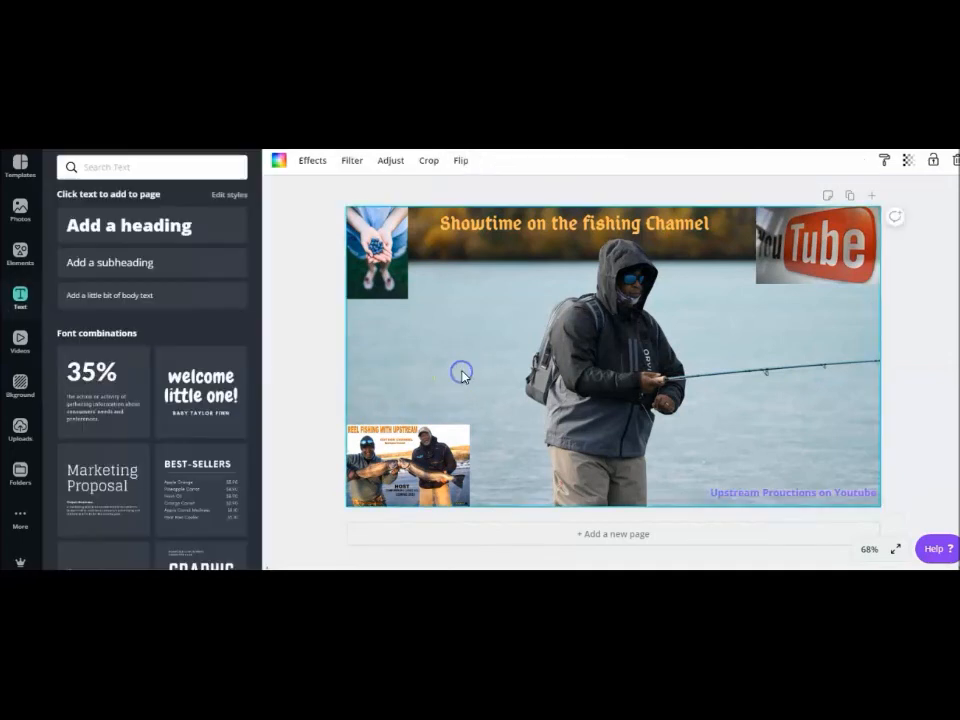
{"action": "left_click", "coordinate": [426, 362]}
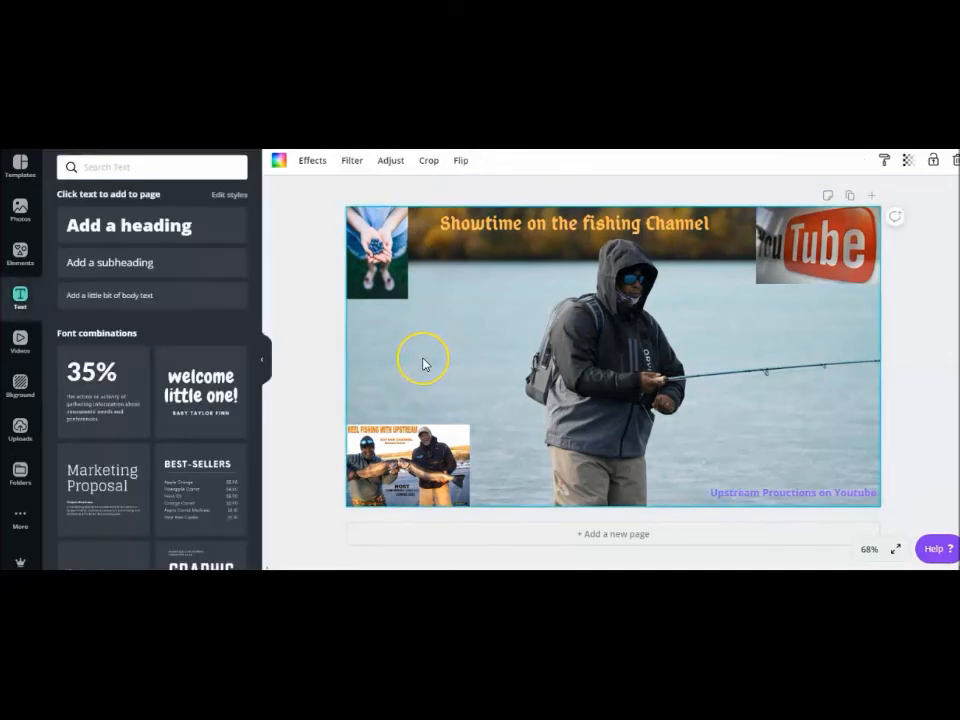
{"action": "left_click", "coordinate": [465, 334]}
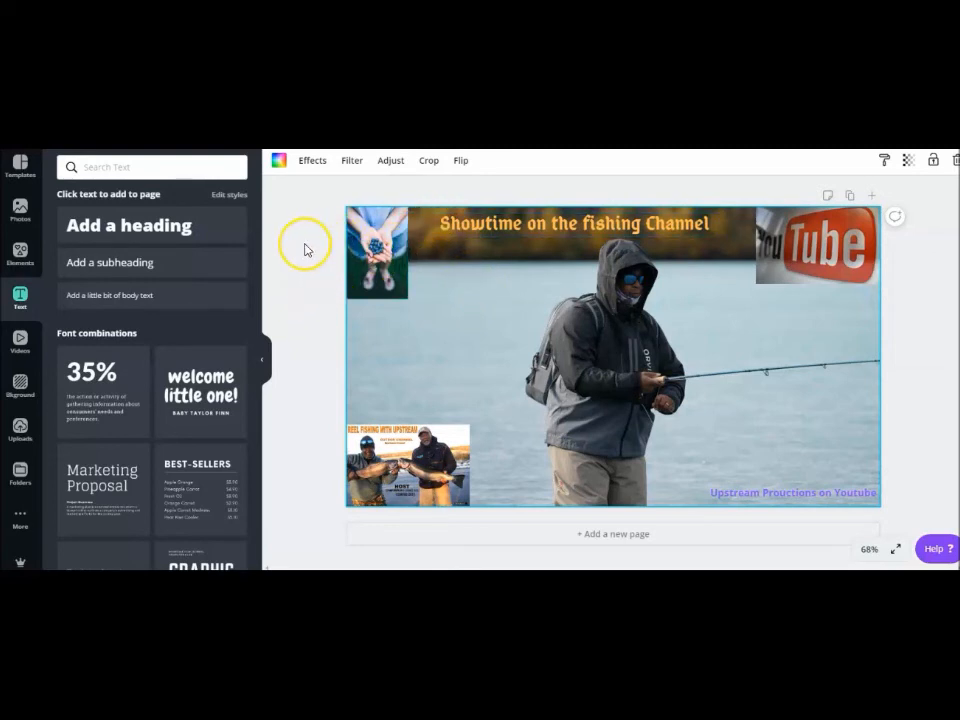
{"action": "left_click", "coordinate": [20, 255]}
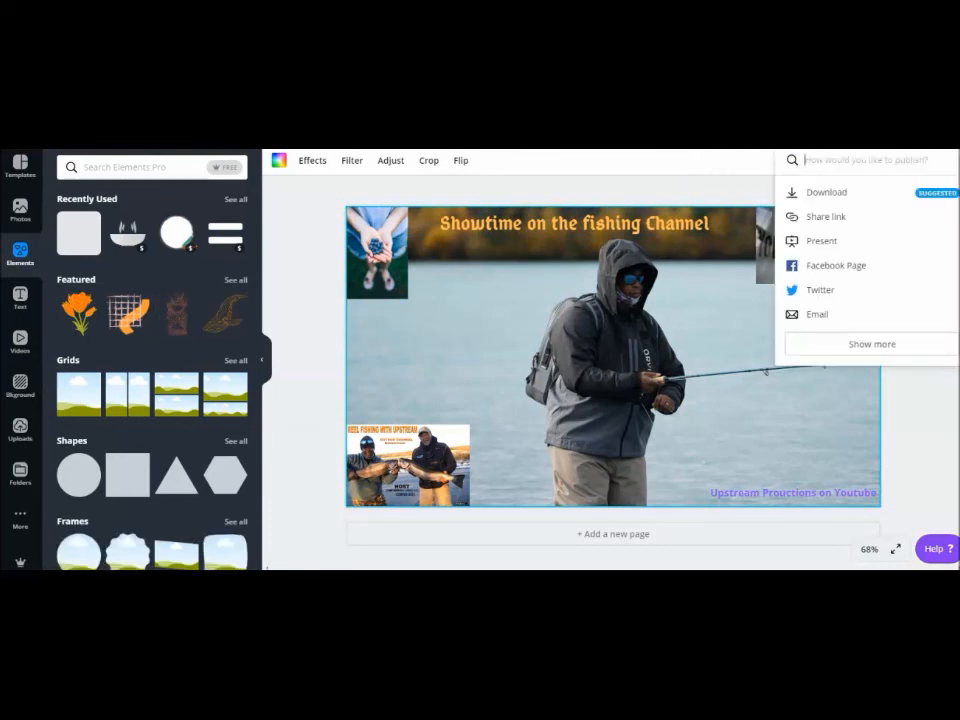
Download the thumbnail as a PNG at 1280 x 720 px
{"action": "left_click", "coordinate": [836, 194]}
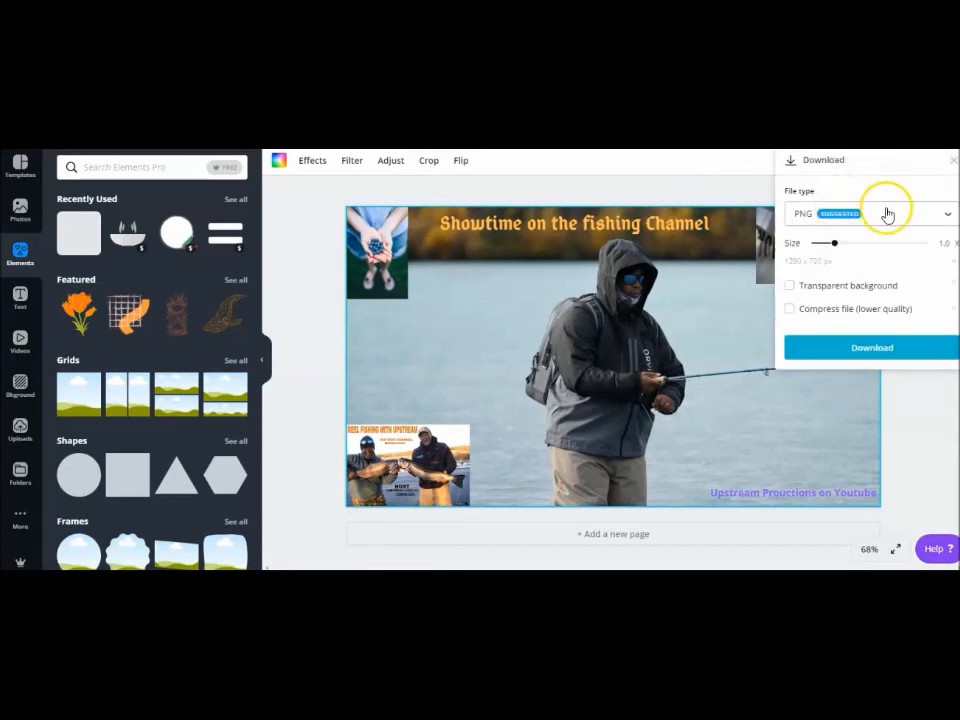
{"action": "left_click", "coordinate": [948, 218]}
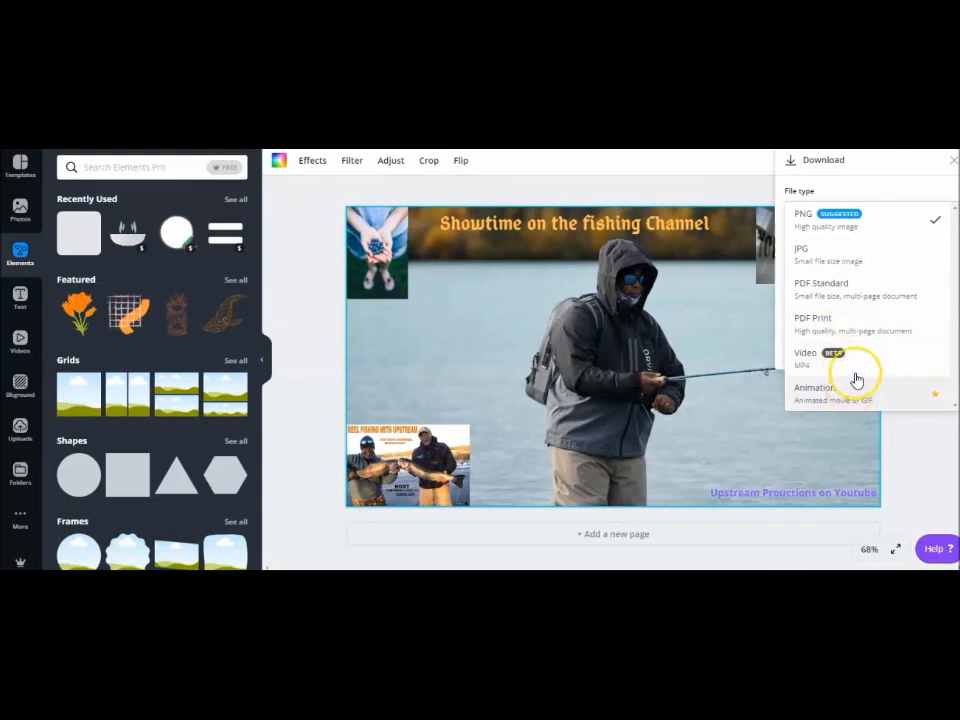
{"action": "left_click", "coordinate": [897, 222]}
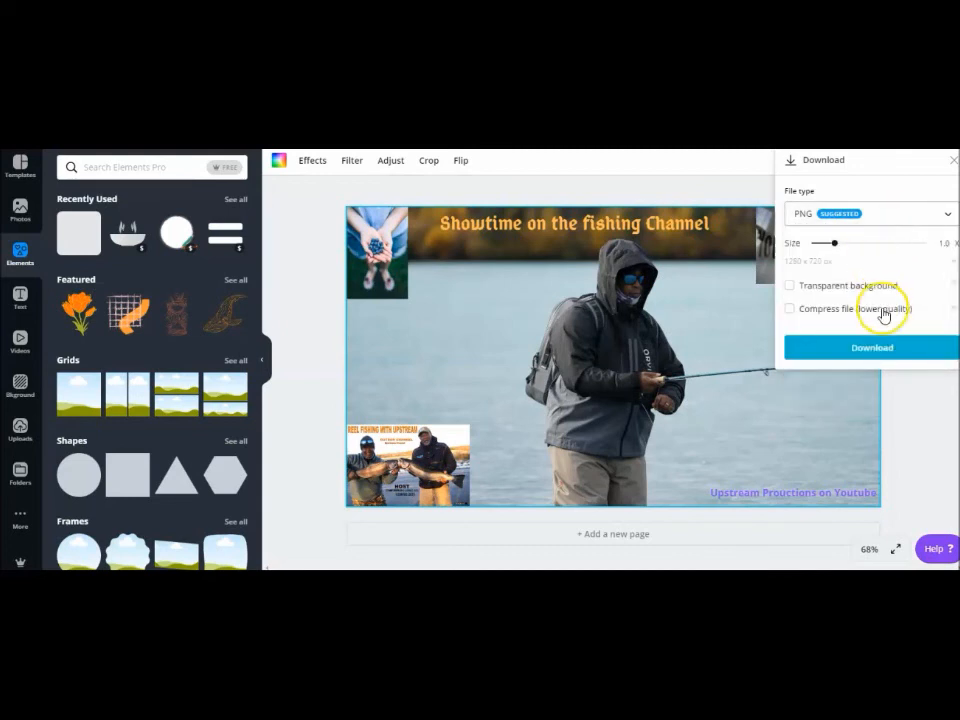
{"action": "left_click", "coordinate": [871, 350]}
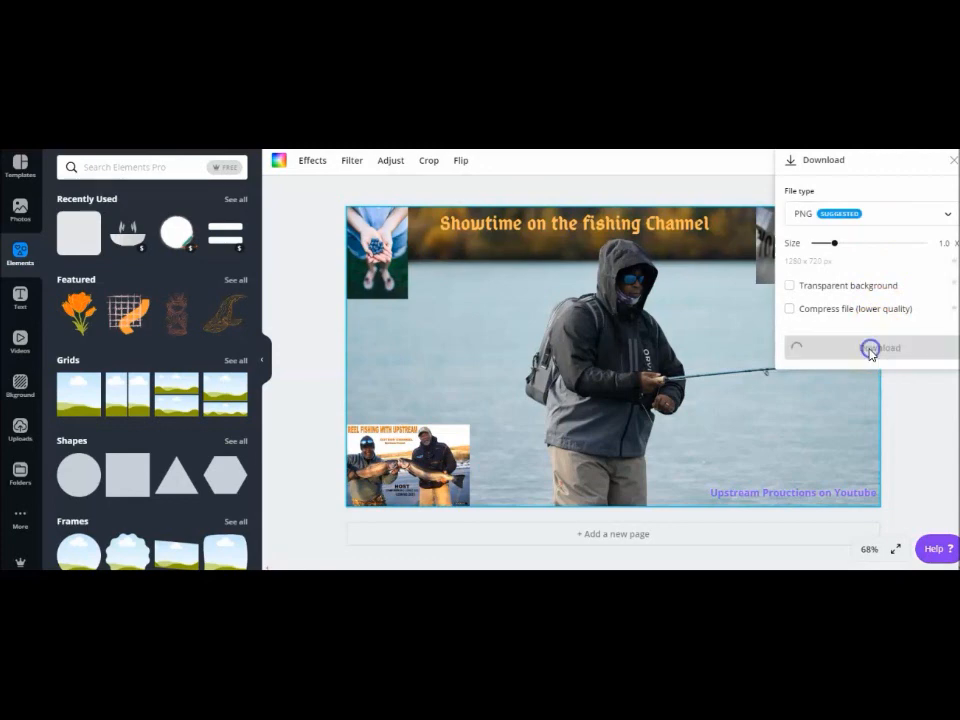